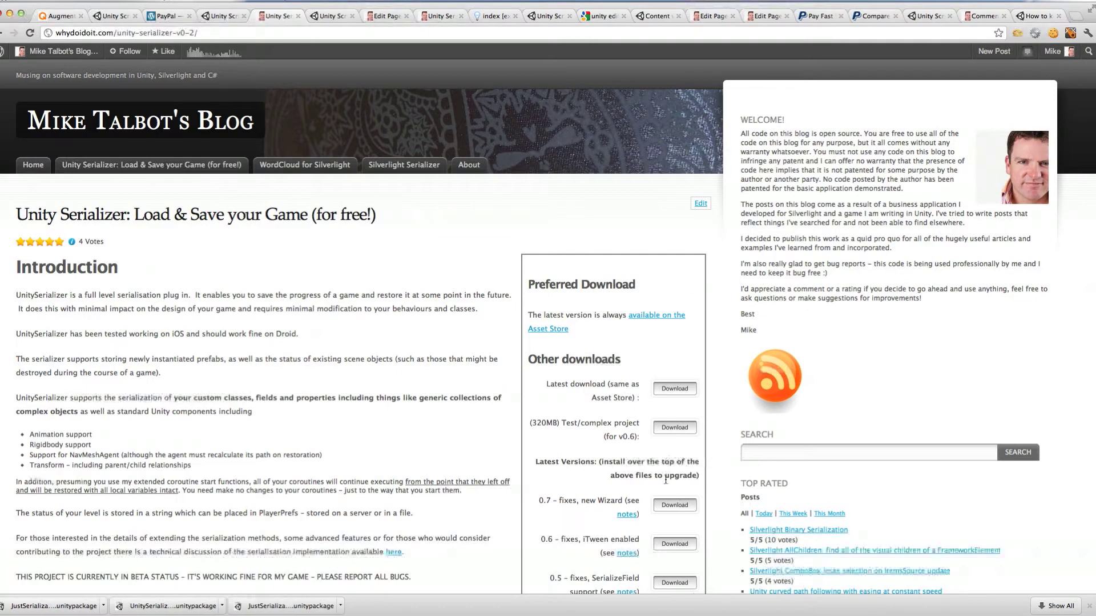
Step: Download the 0.7 Unity Serializer package from the blog and import all of its items into the AngryBots project
{"action": "left_click", "coordinate": [674, 504]}
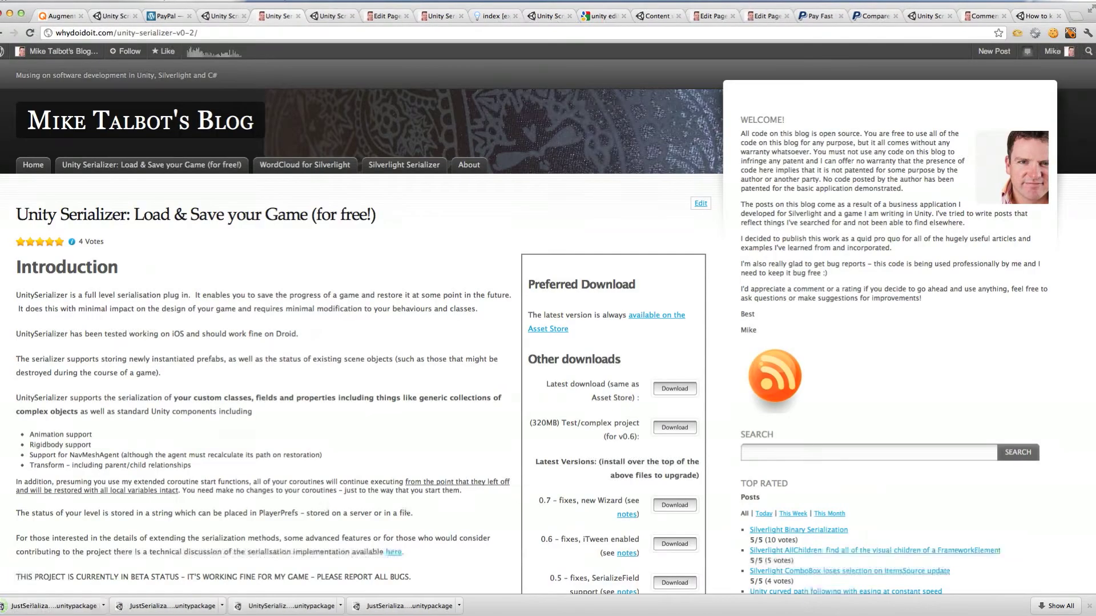
{"action": "left_click", "coordinate": [37, 605]}
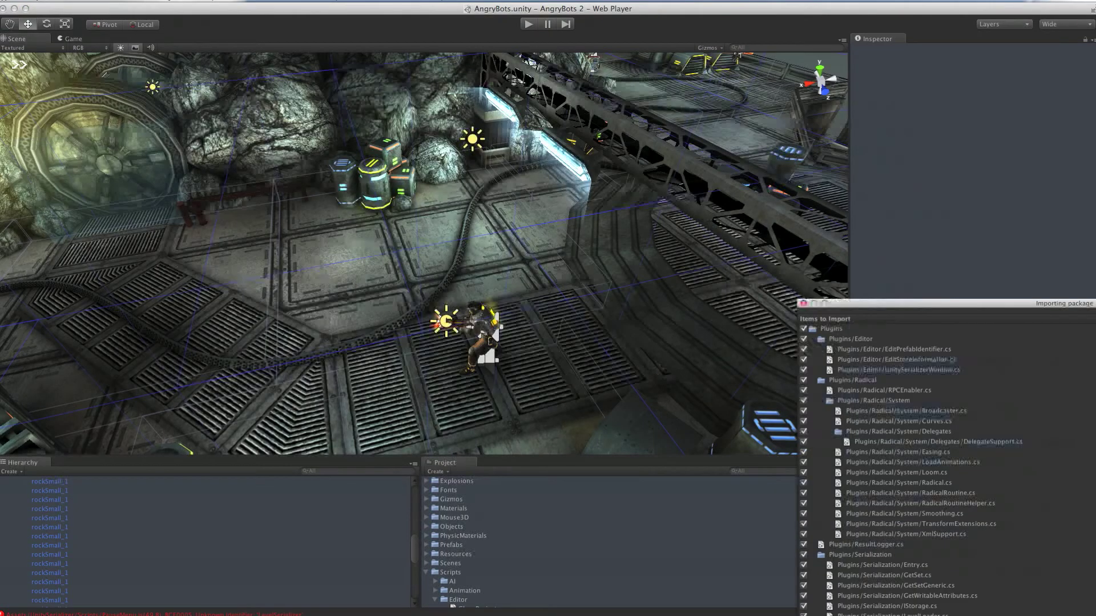
{"action": "key", "text": "Return"}
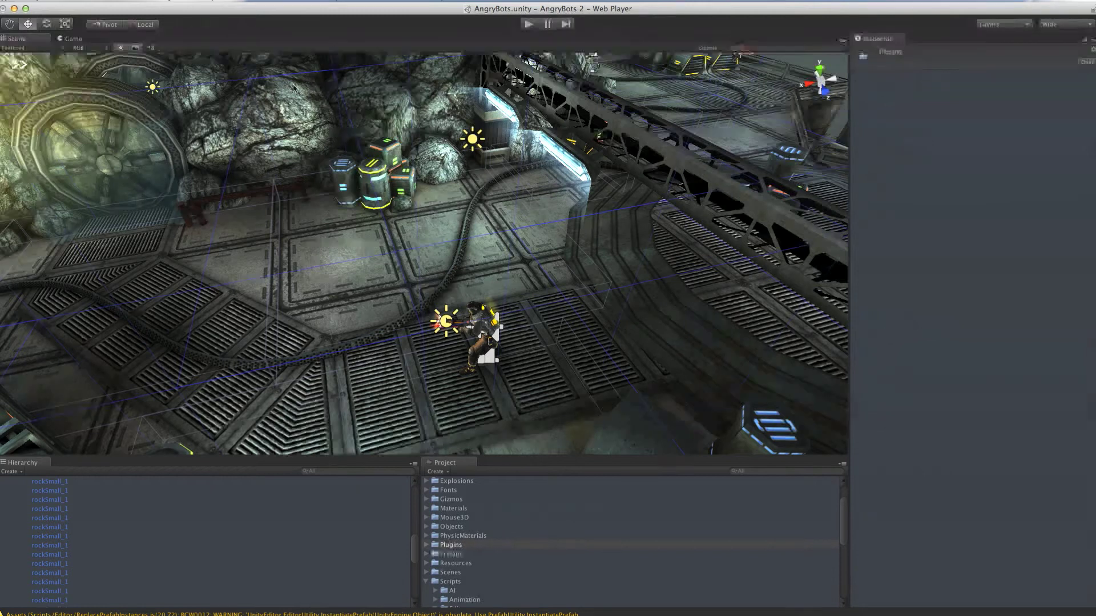
Step: Open the Unity Serializer wizard, dock it beneath the Inspector and enlarge its pane slightly
{"action": "left_click", "coordinate": [312, 86]}
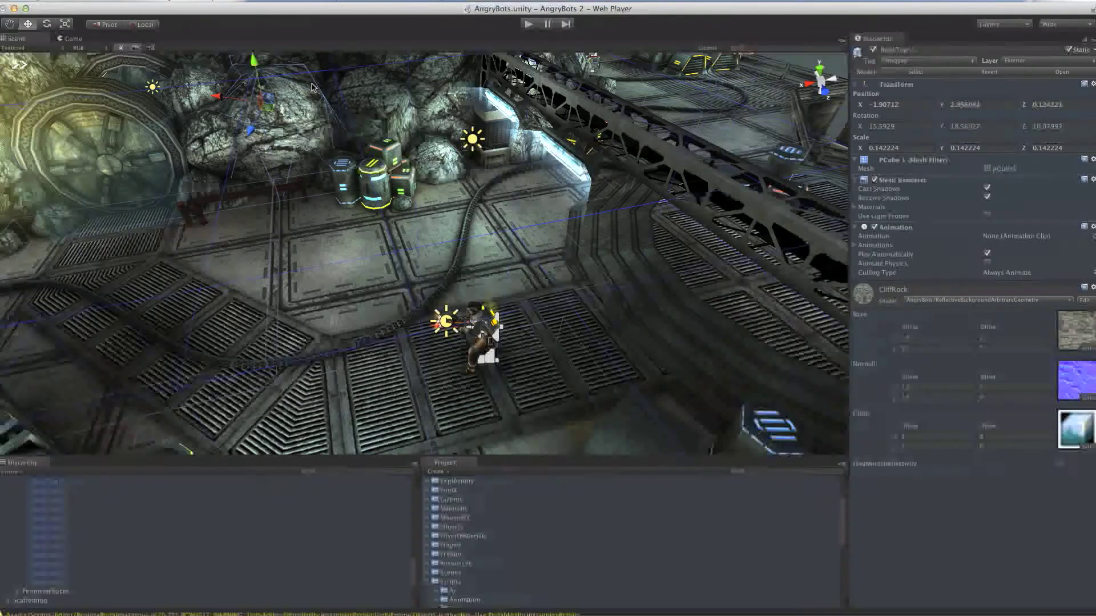
{"action": "left_click", "coordinate": [345, 5]}
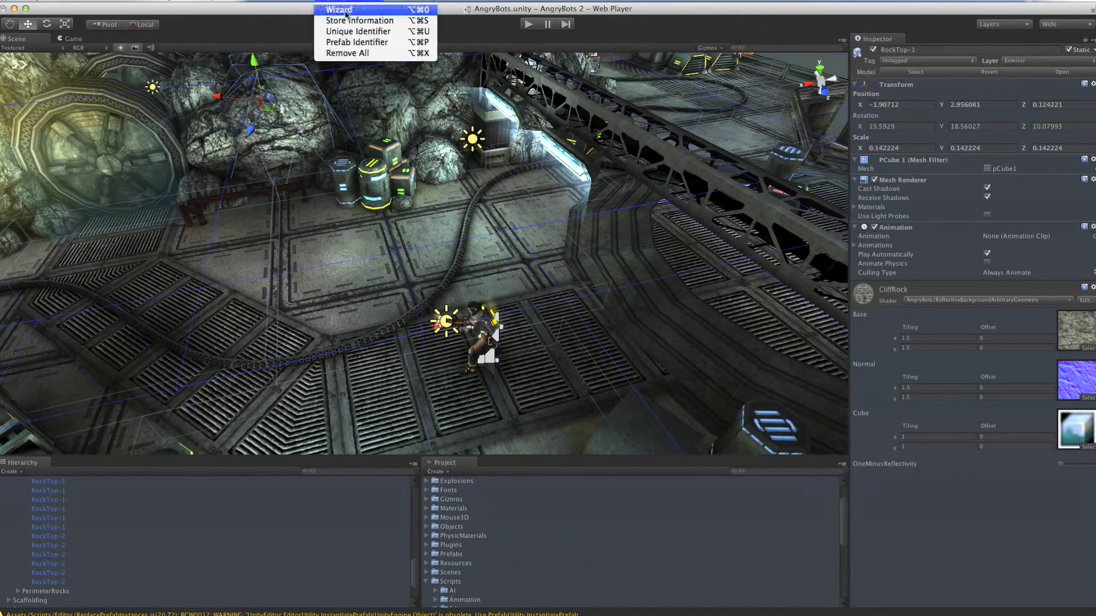
{"action": "left_click", "coordinate": [346, 11]}
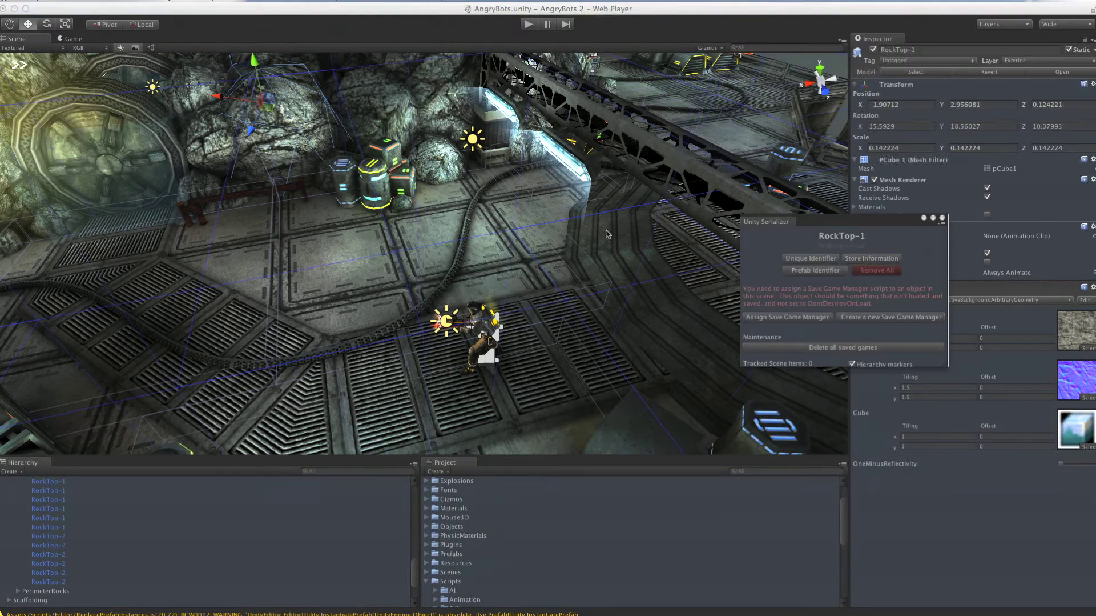
{"action": "left_click_drag", "start_coordinate": [773, 225], "coordinate": [959, 491]}
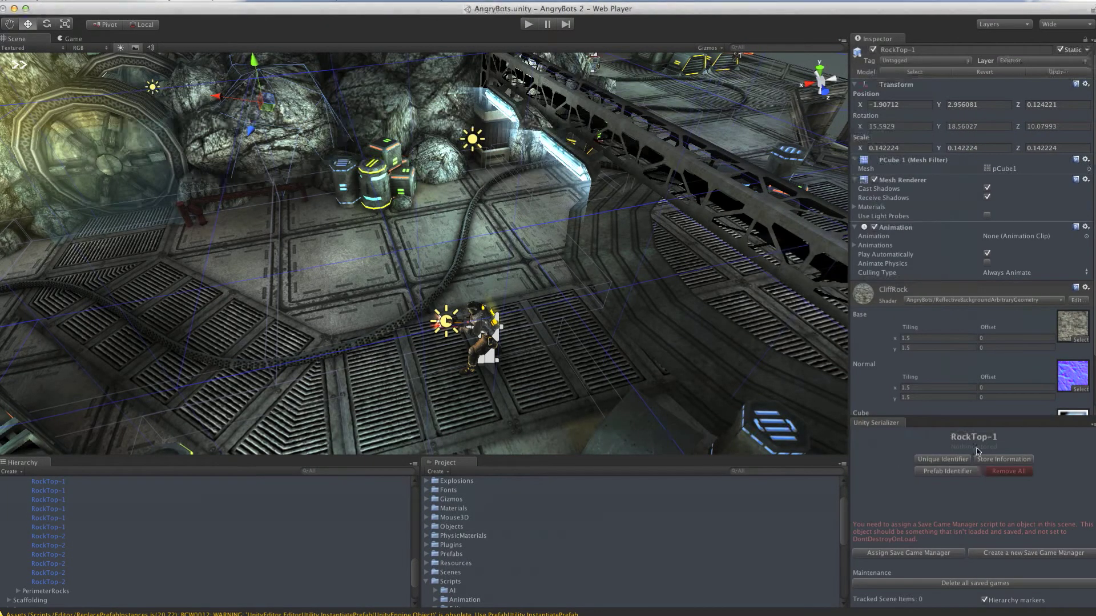
{"action": "left_click_drag", "start_coordinate": [966, 419], "coordinate": [966, 395]}
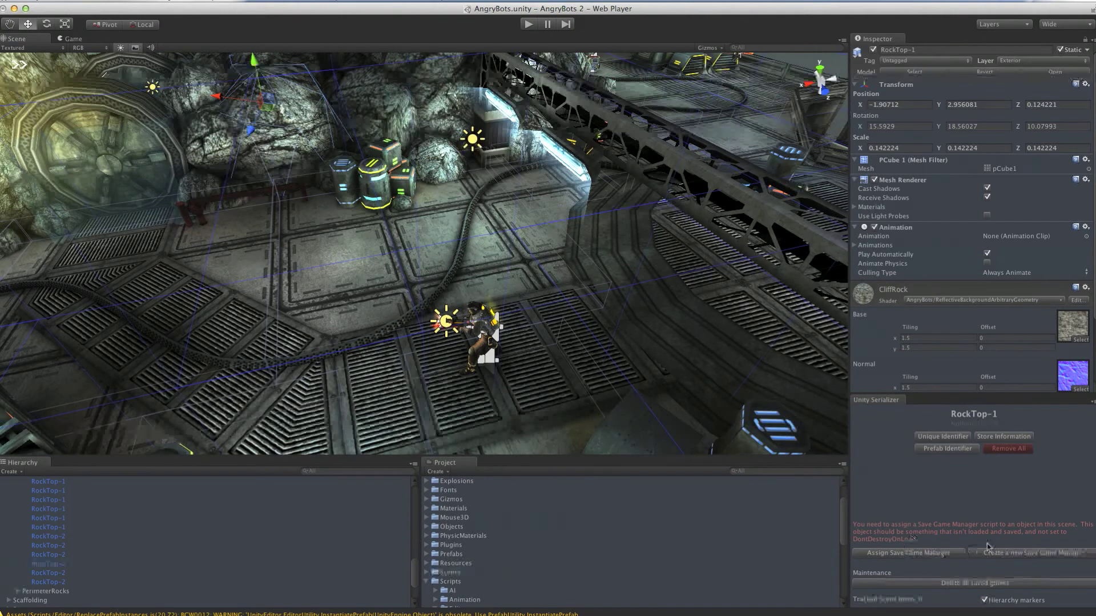
Step: Create a new Save Game Manager in the scene and select it in the hierarchy
{"action": "left_click", "coordinate": [1040, 554]}
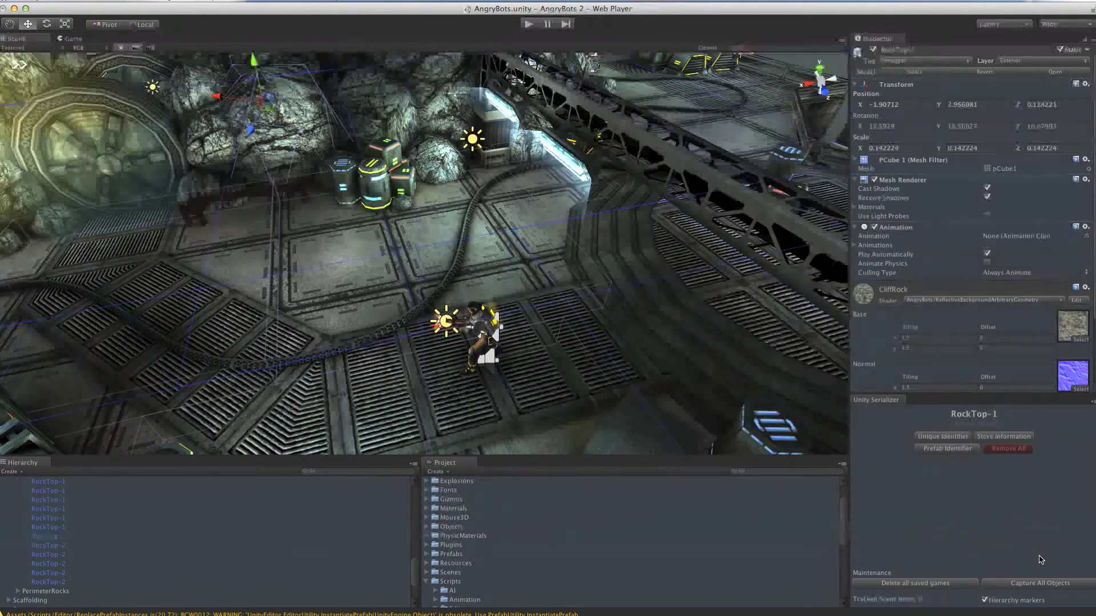
{"action": "scroll", "coordinate": [57, 574], "scroll_direction": "down", "scroll_amount": 3}
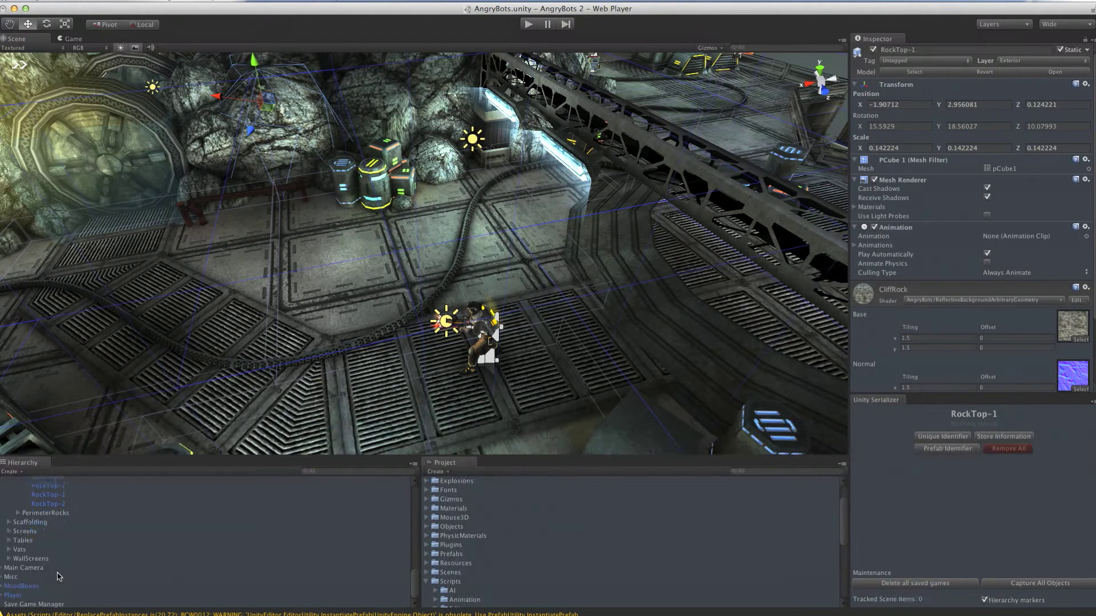
{"action": "left_click", "coordinate": [34, 604]}
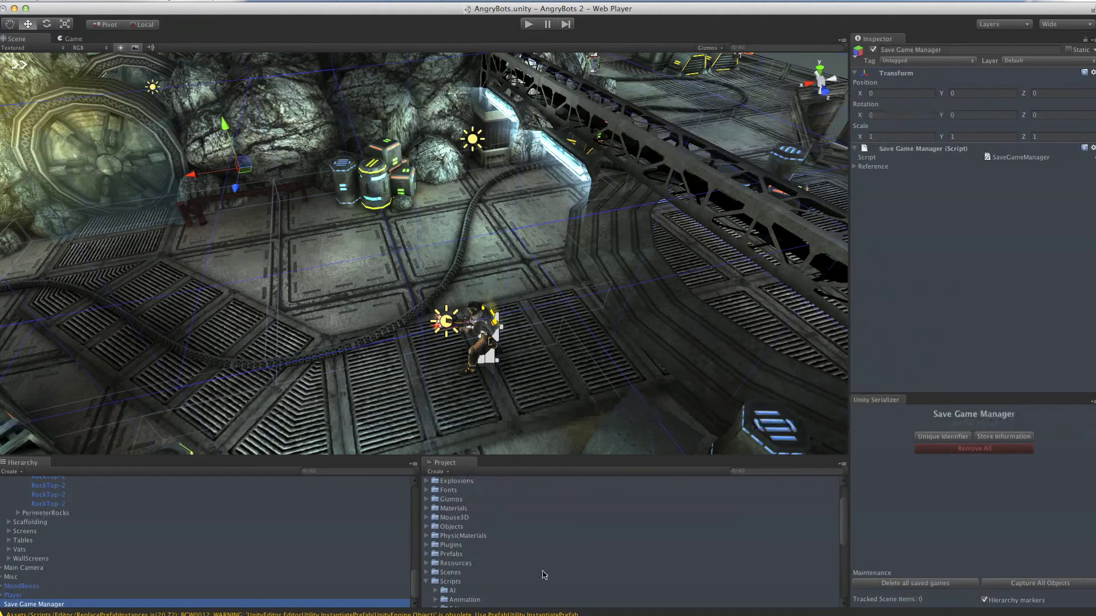
Step: Find the PauseMenu script in the project by searching for "Paus" and attach it to the Save Game Manager
{"action": "left_click", "coordinate": [770, 470]}
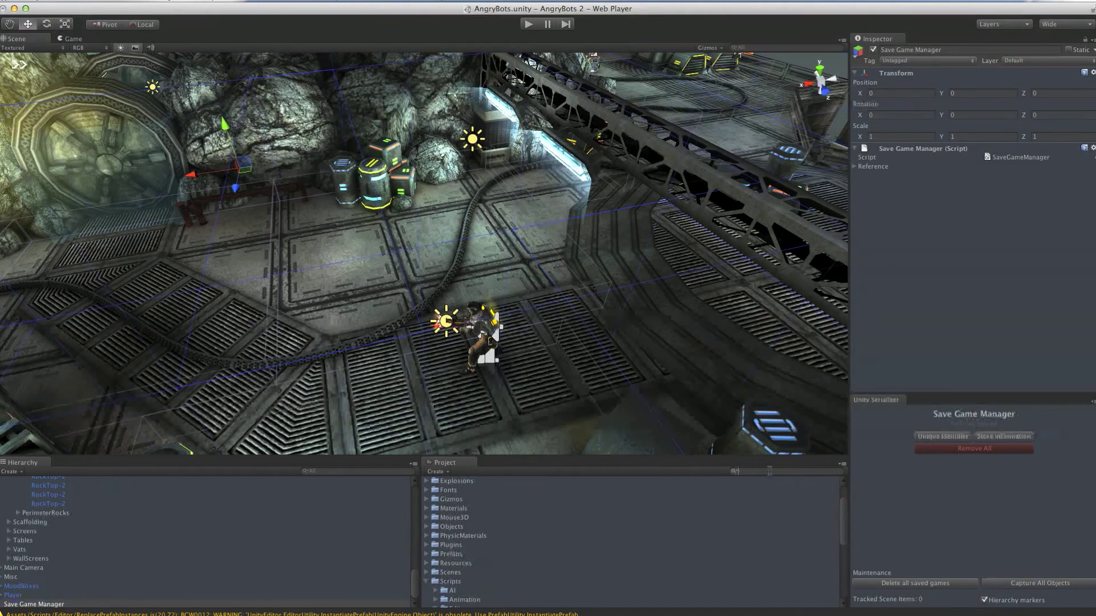
{"action": "type", "text": "Paus"}
{"action": "left_click_drag", "start_coordinate": [457, 490], "coordinate": [59, 603]}
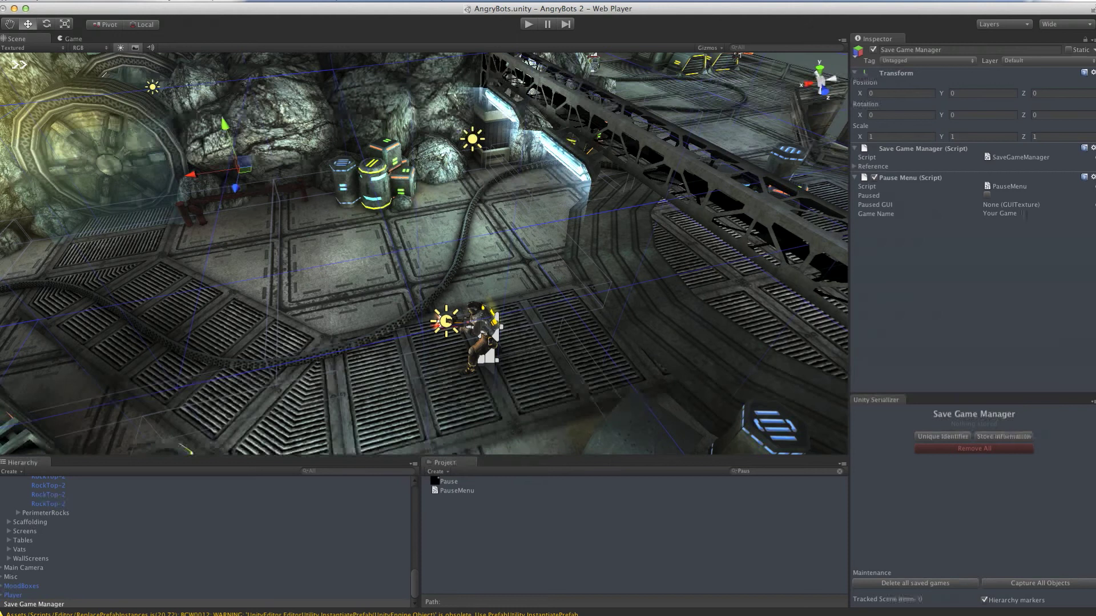
Step: Set the Pause Menu script's Game Name to "Angry Bots Level 1"
{"action": "left_click", "coordinate": [1002, 213]}
{"action": "type", "text": "Angry Bots"}
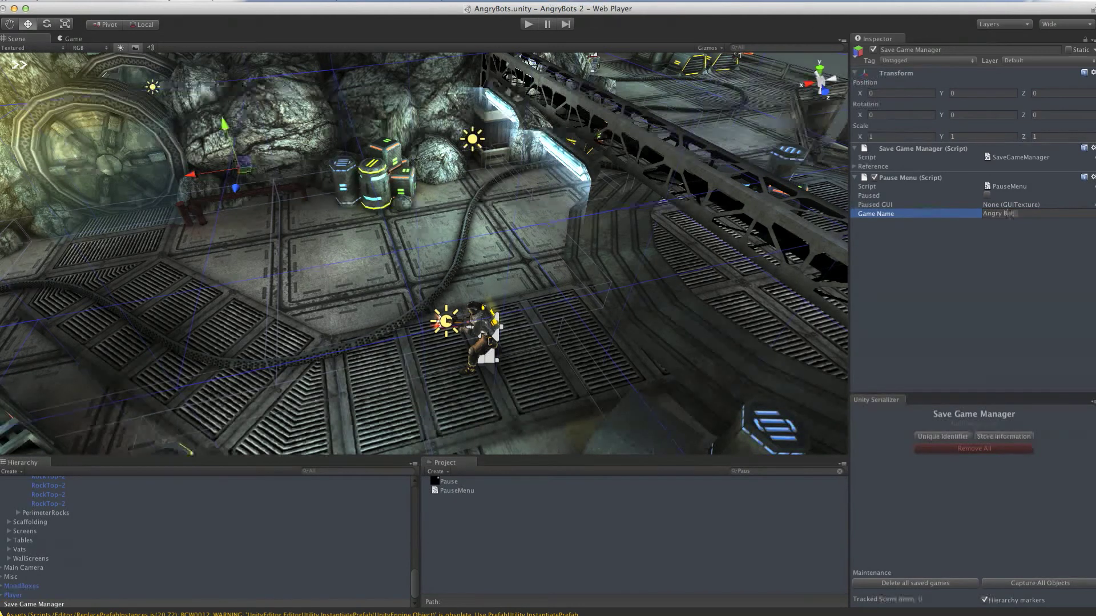
{"action": "type", "text": " Level 1"}
{"action": "key", "text": "Return"}
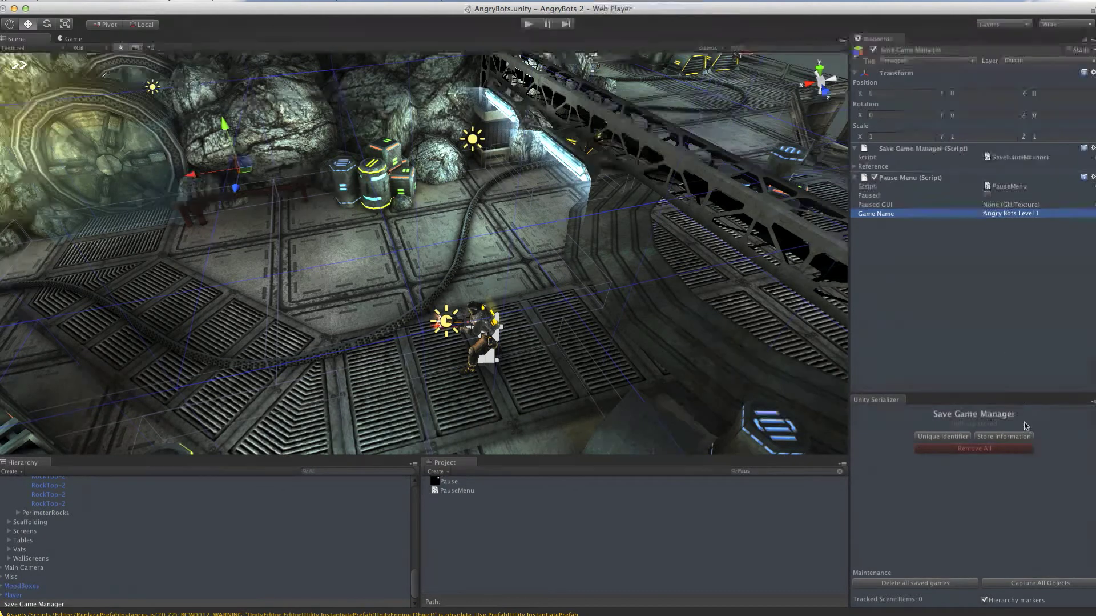
Step: Collapse Environment(static) in the hierarchy and apply Store Information to the Player object and its children
{"action": "scroll", "coordinate": [131, 542], "scroll_direction": "up", "scroll_amount": 5}
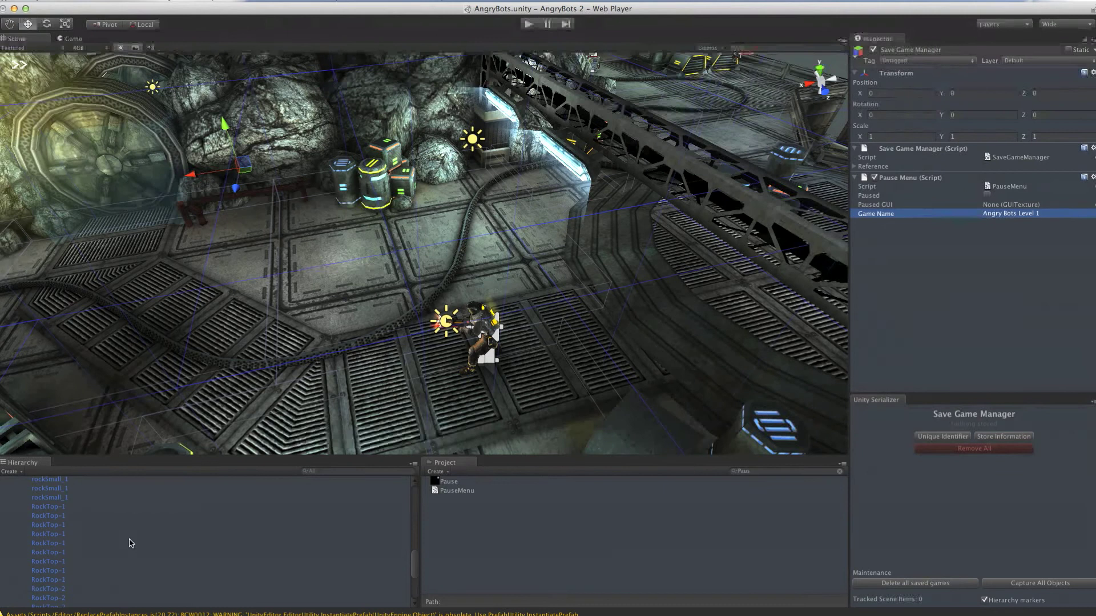
{"action": "scroll", "coordinate": [131, 542], "scroll_direction": "up", "scroll_amount": 10}
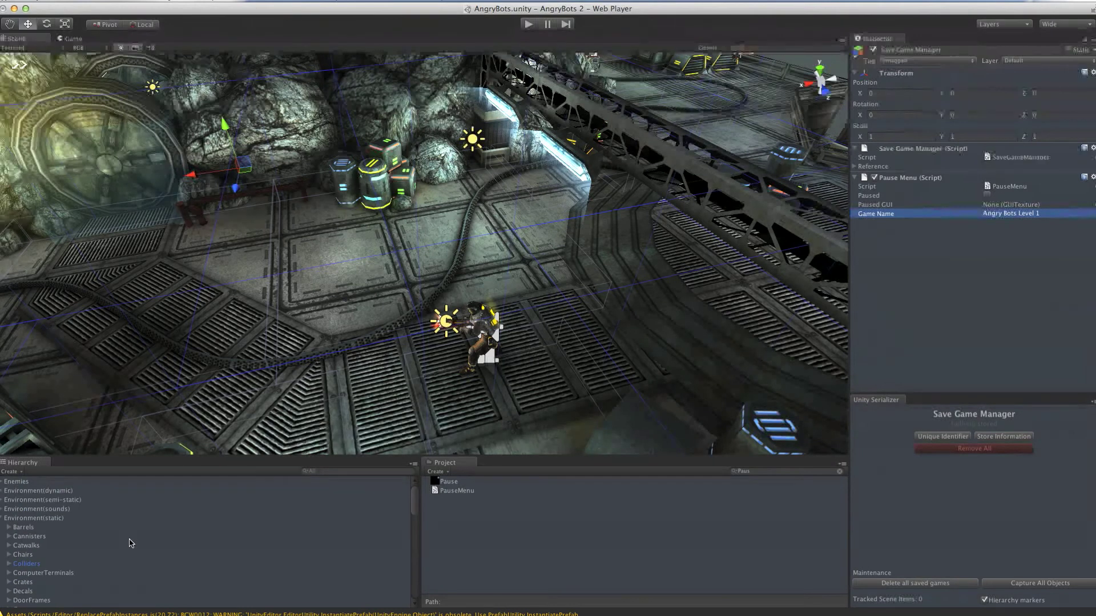
{"action": "left_click", "coordinate": [2, 518]}
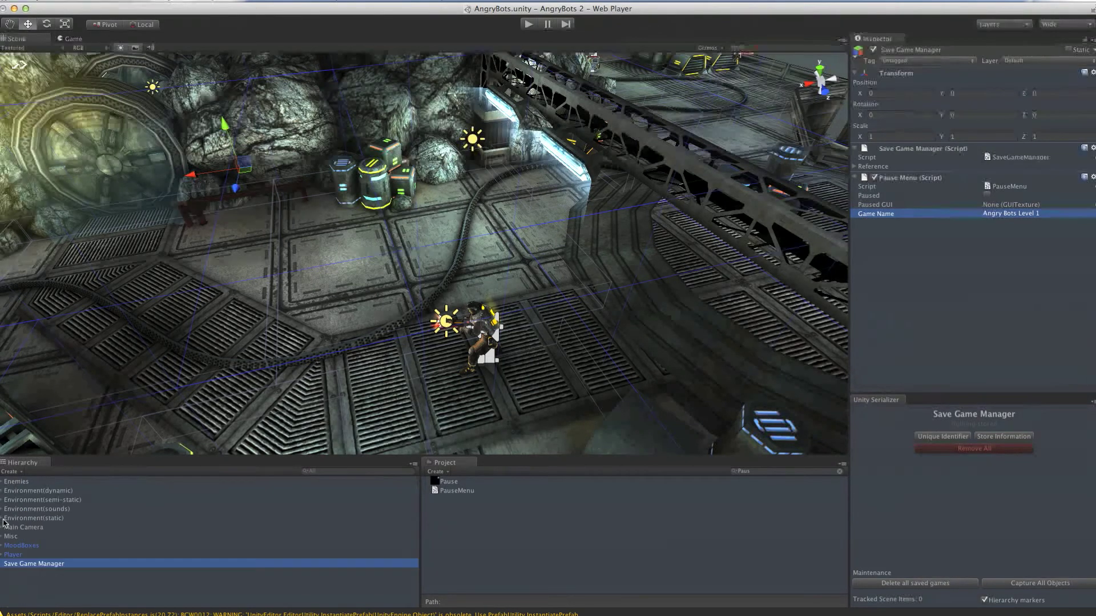
{"action": "left_click", "coordinate": [20, 554]}
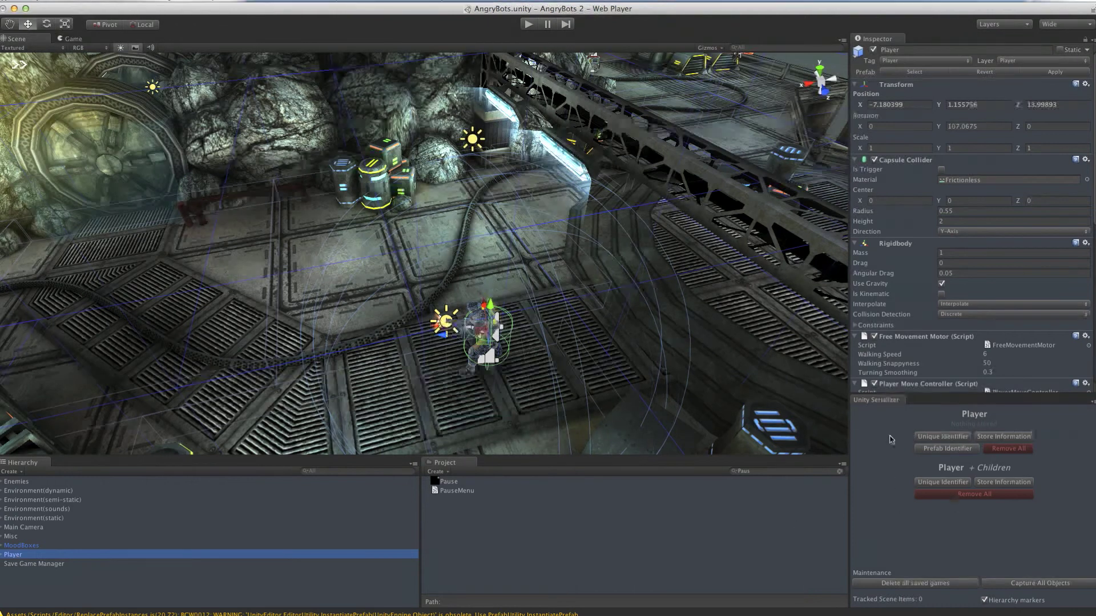
{"action": "left_click", "coordinate": [955, 435]}
{"action": "left_click", "coordinate": [1005, 486]}
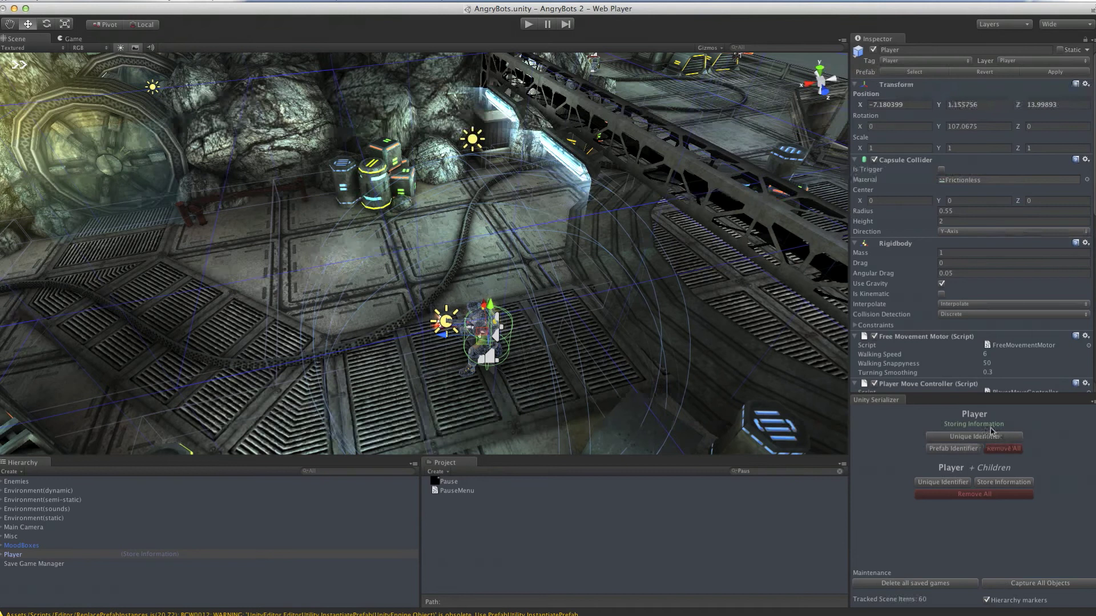
Step: Inspect the storage labels on the Player's children, toggle the hierarchy markers, and collapse the Player again
{"action": "left_click", "coordinate": [3, 555]}
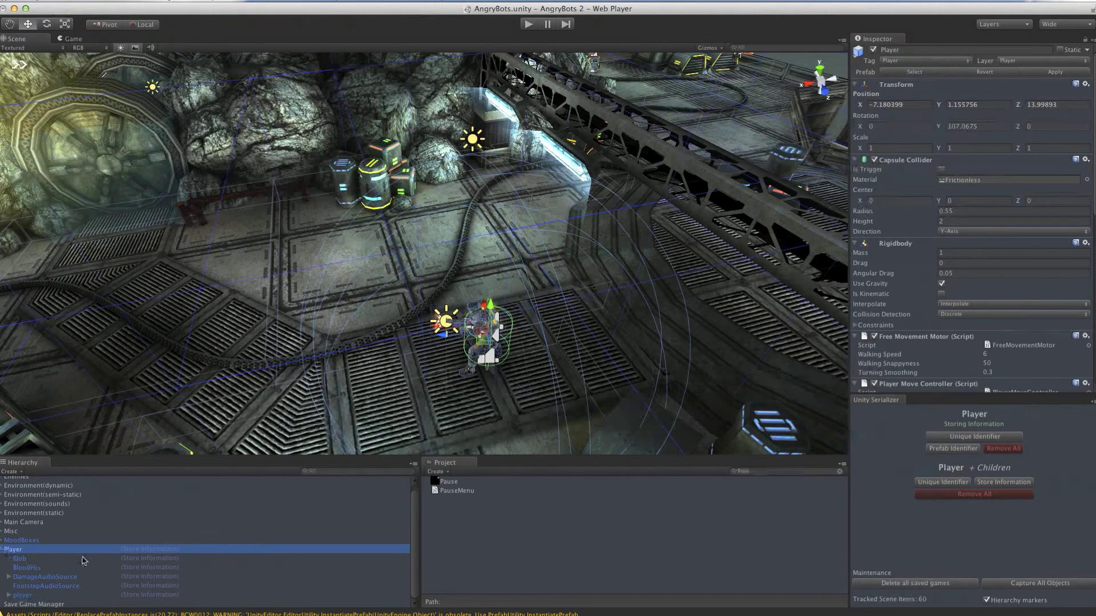
{"action": "left_click", "coordinate": [979, 594]}
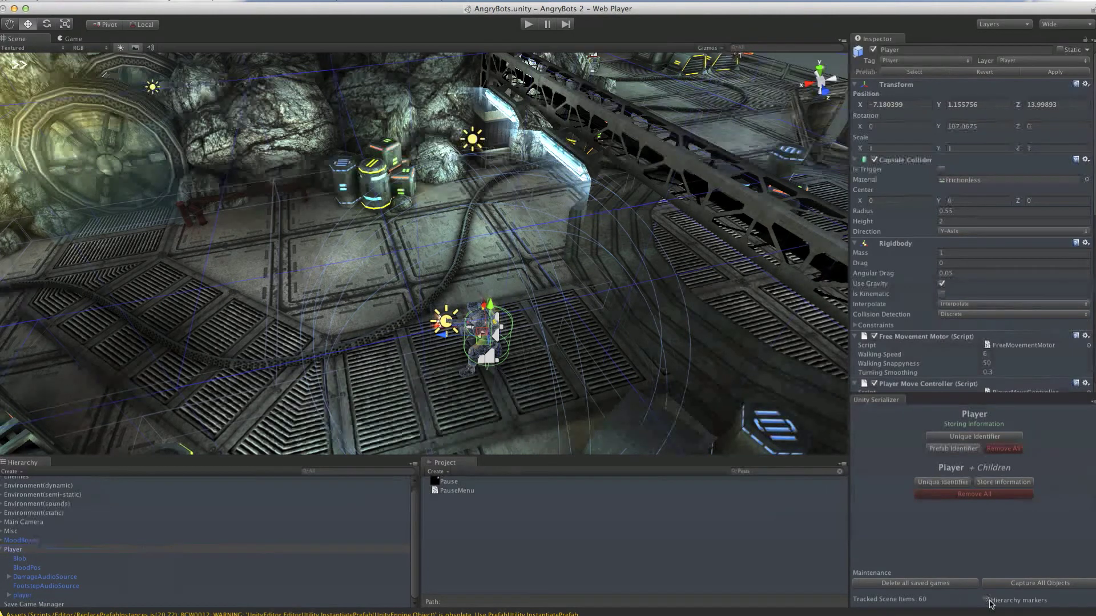
{"action": "left_click", "coordinate": [3, 550]}
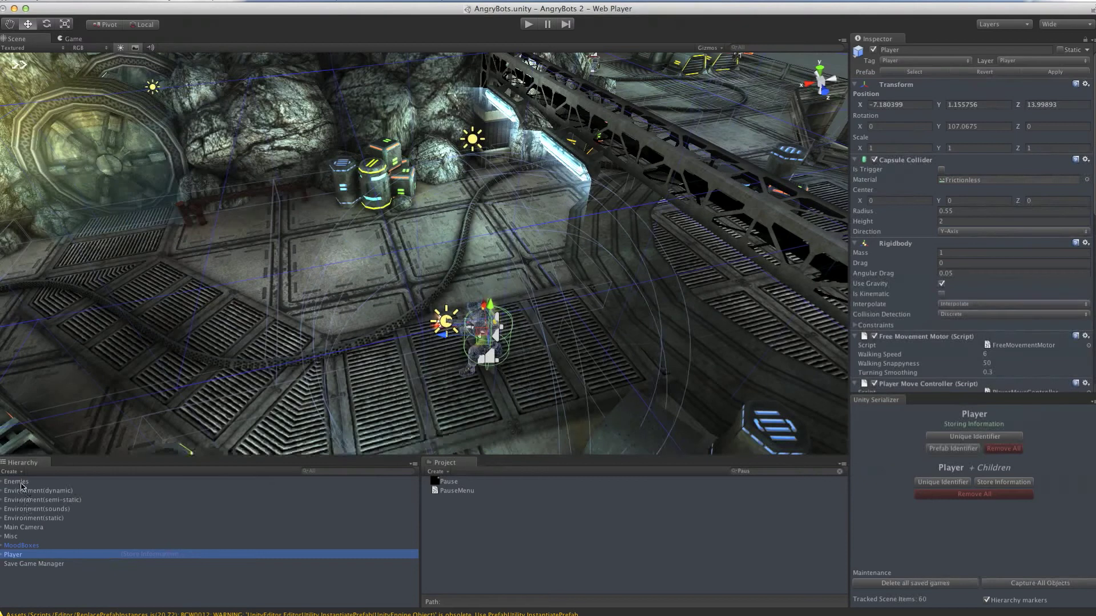
Step: Apply Store Information to Enemies, Environment(dynamic) and Environment(sounds), each including its children
{"action": "left_click", "coordinate": [178, 483]}
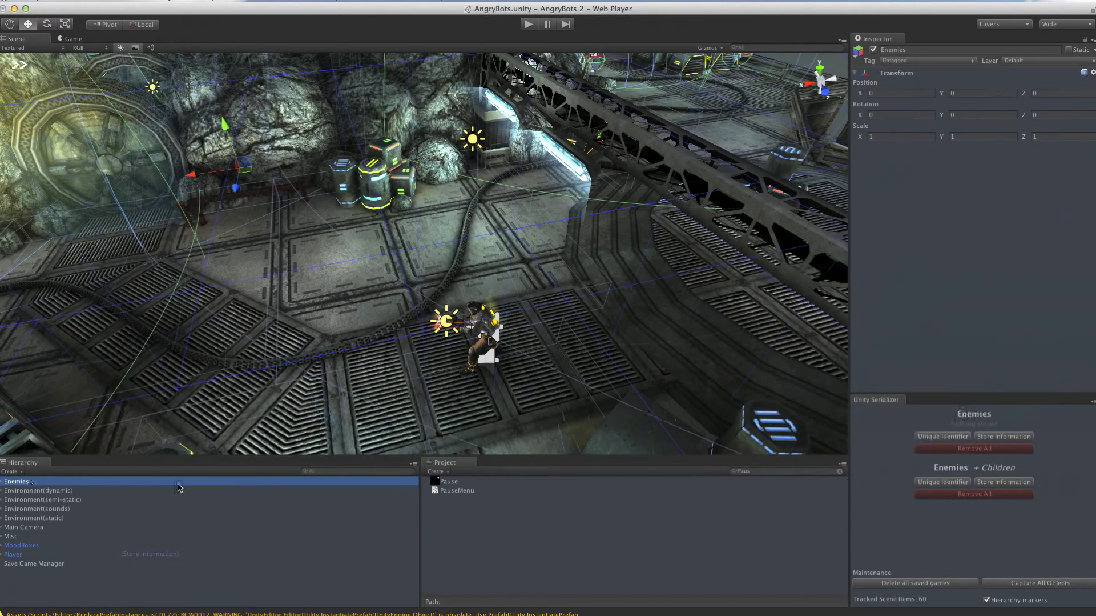
{"action": "left_click", "coordinate": [1003, 481]}
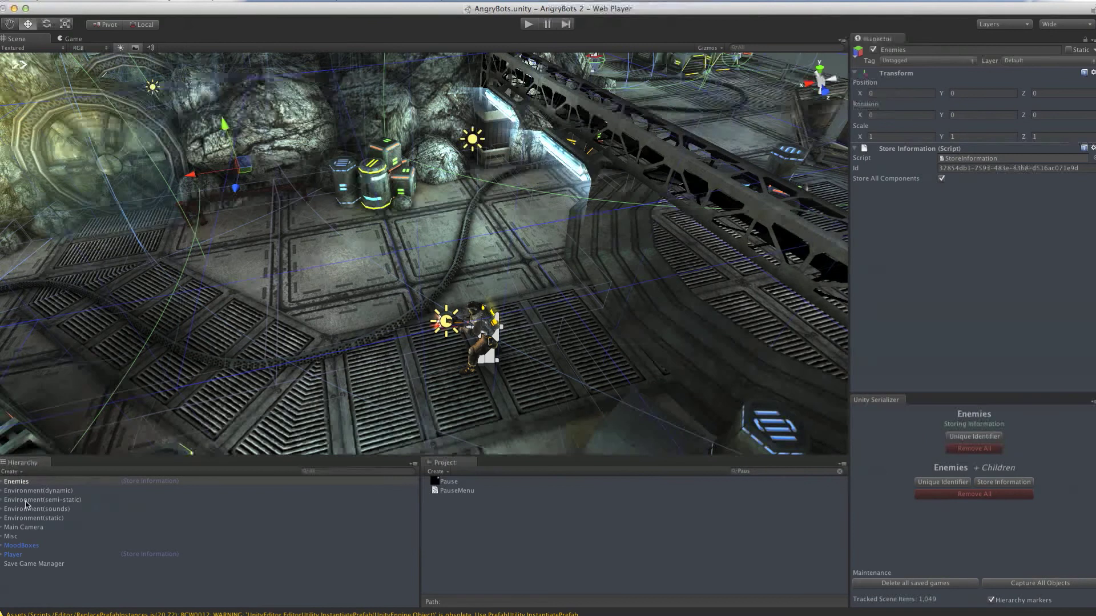
{"action": "left_click", "coordinate": [42, 491]}
{"action": "left_click", "coordinate": [1004, 483]}
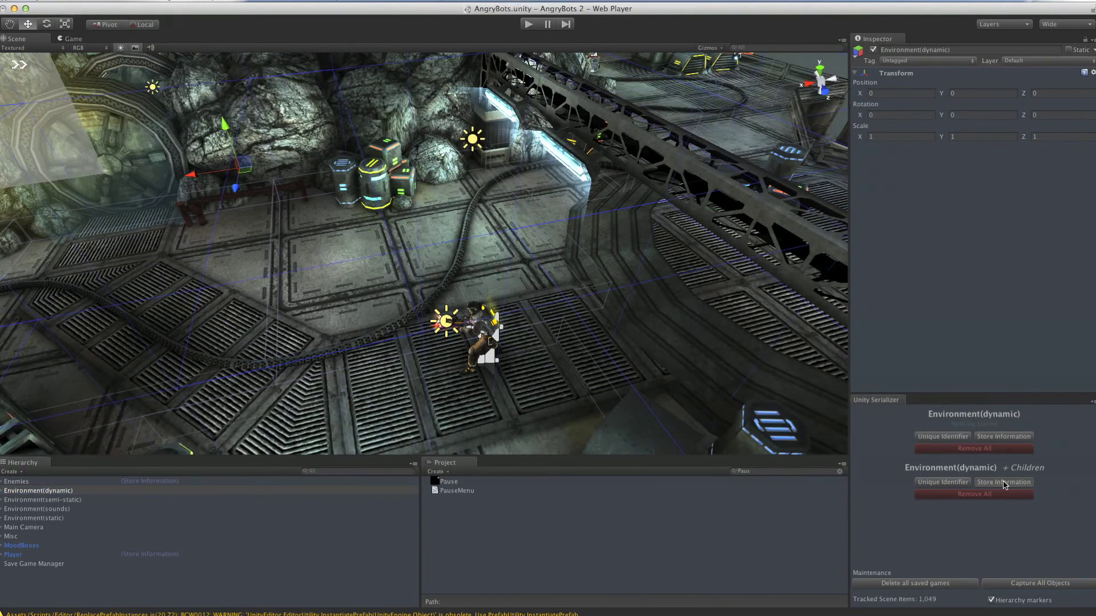
{"action": "left_click", "coordinate": [76, 508]}
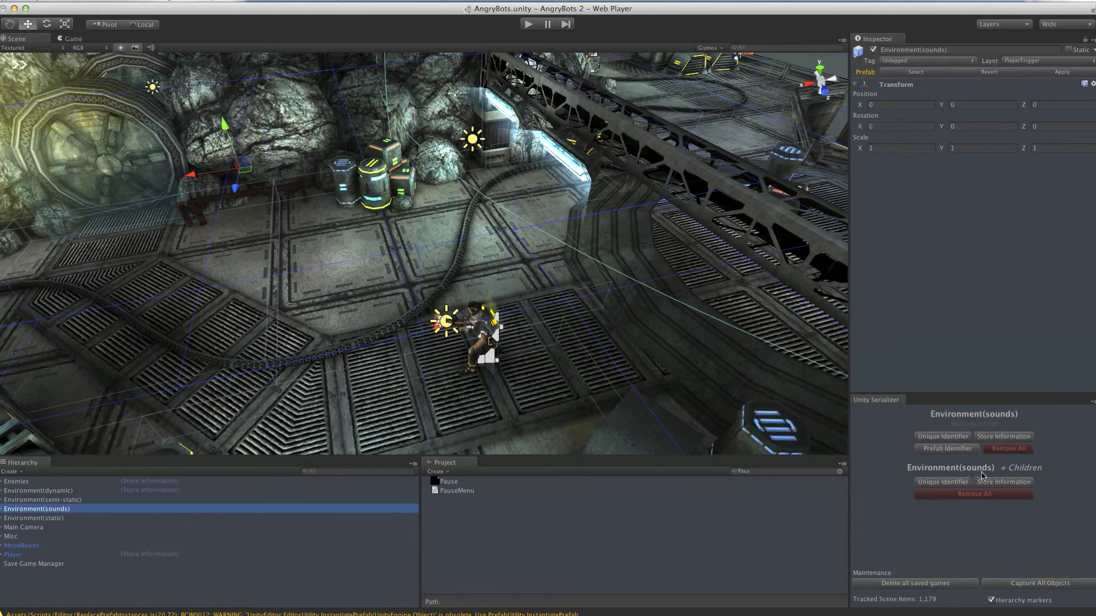
{"action": "left_click", "coordinate": [1025, 481]}
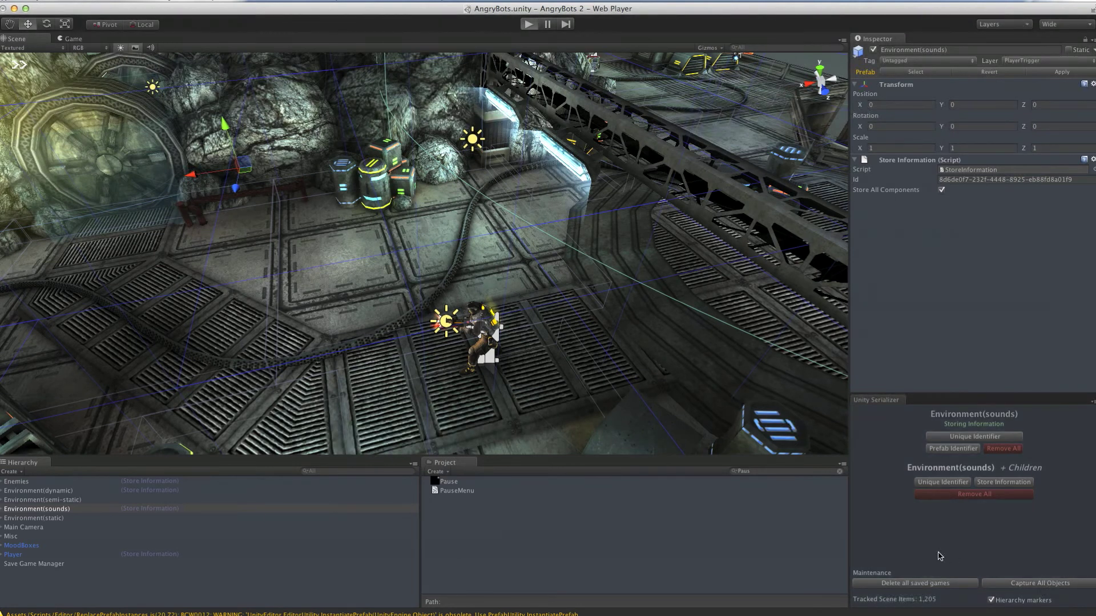
Step: Run the scene in play mode to test it, and stop playback
{"action": "key", "text": "super+p"}
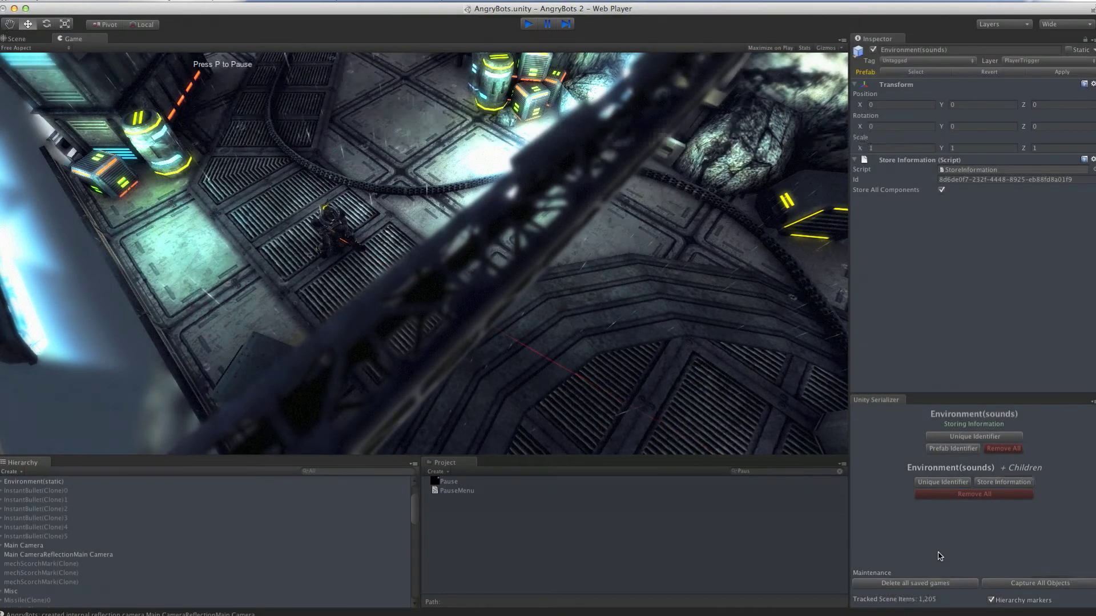
{"action": "key", "text": "super+p"}
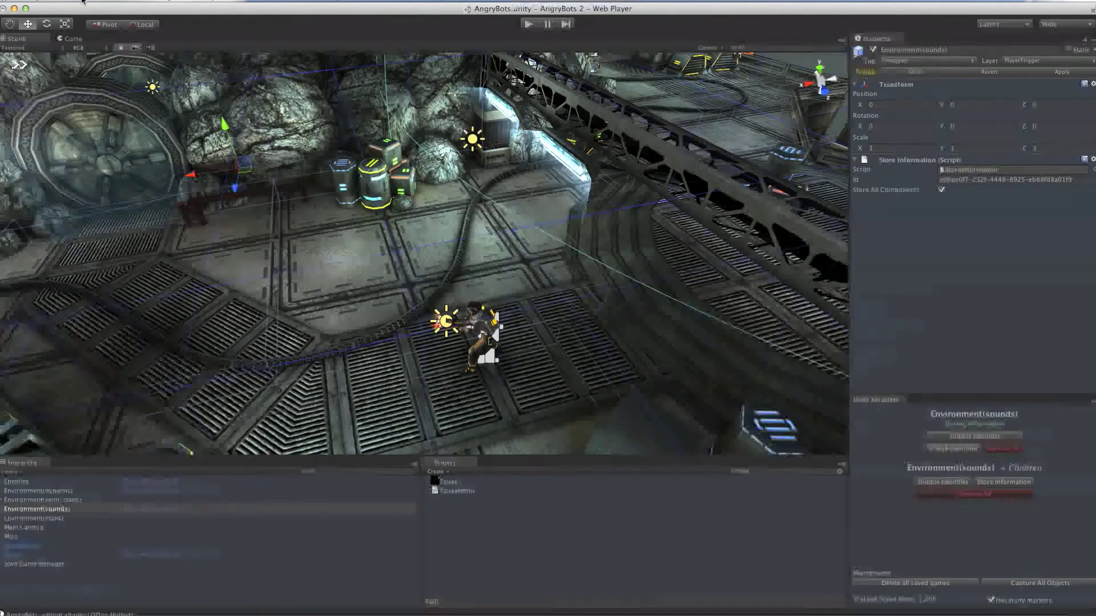
{"action": "left_click", "coordinate": [161, 126]}
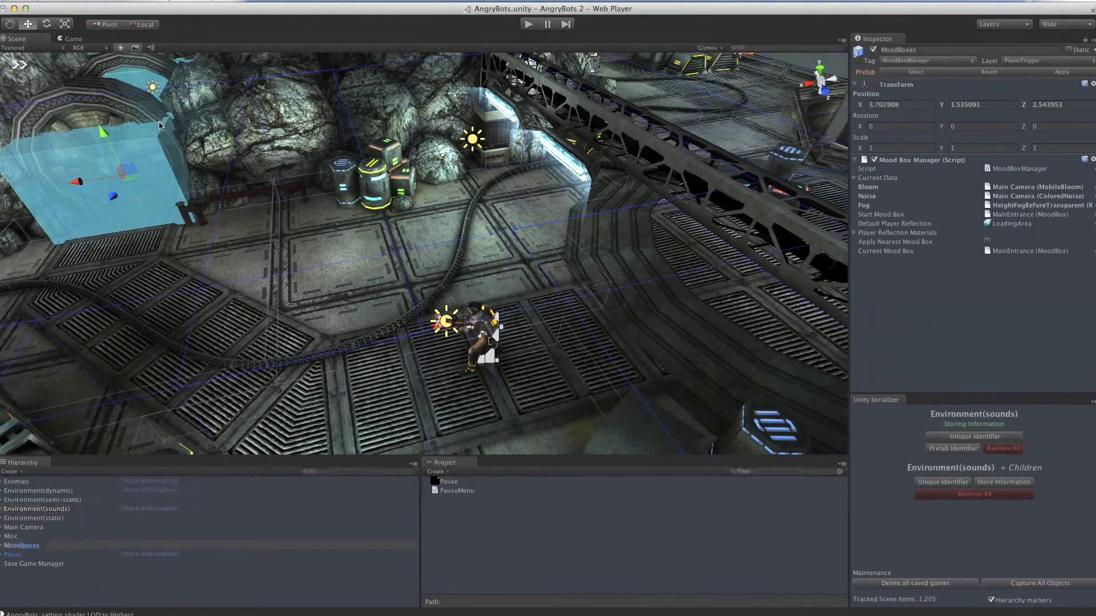
Step: Set the Volume to 0 in the project's Audio settings
{"action": "left_click", "coordinate": [80, 2]}
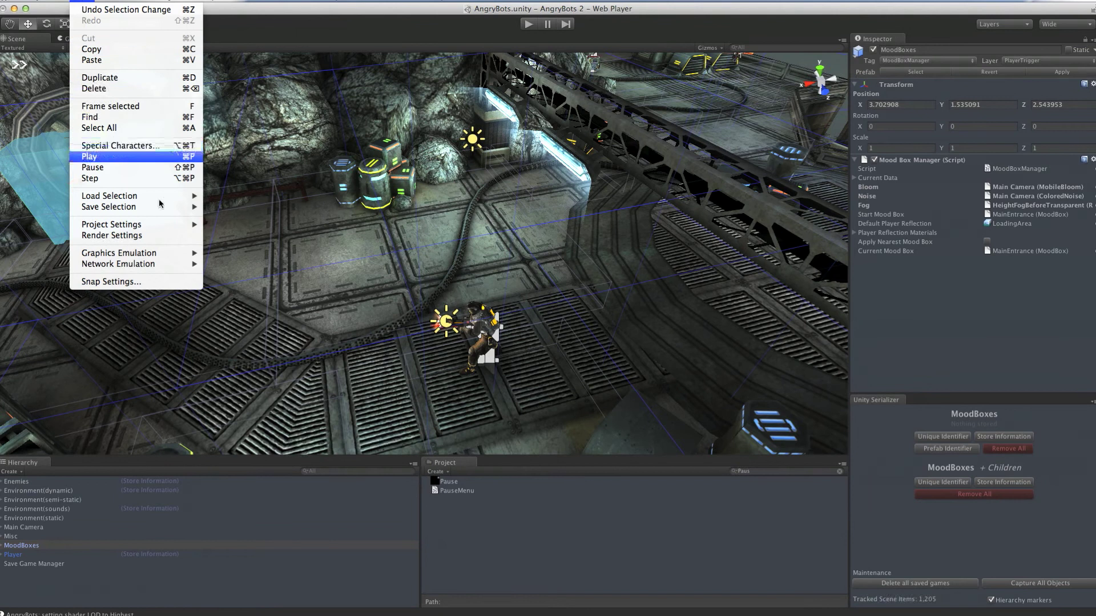
{"action": "mouse_move", "coordinate": [165, 228]}
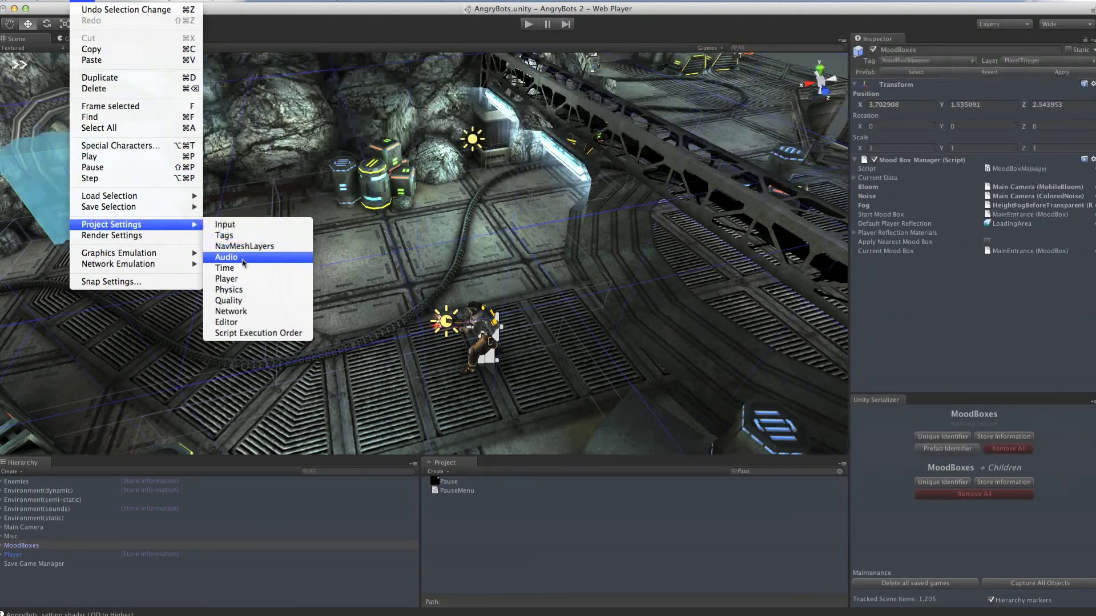
{"action": "left_click", "coordinate": [237, 257]}
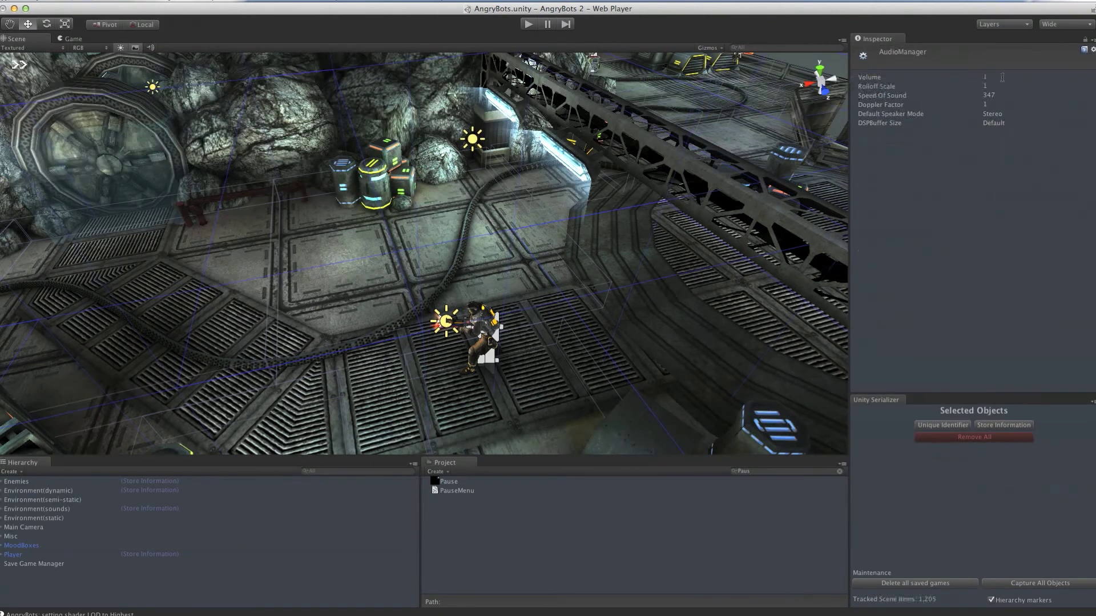
{"action": "left_click", "coordinate": [1003, 77]}
{"action": "key", "text": "Return"}
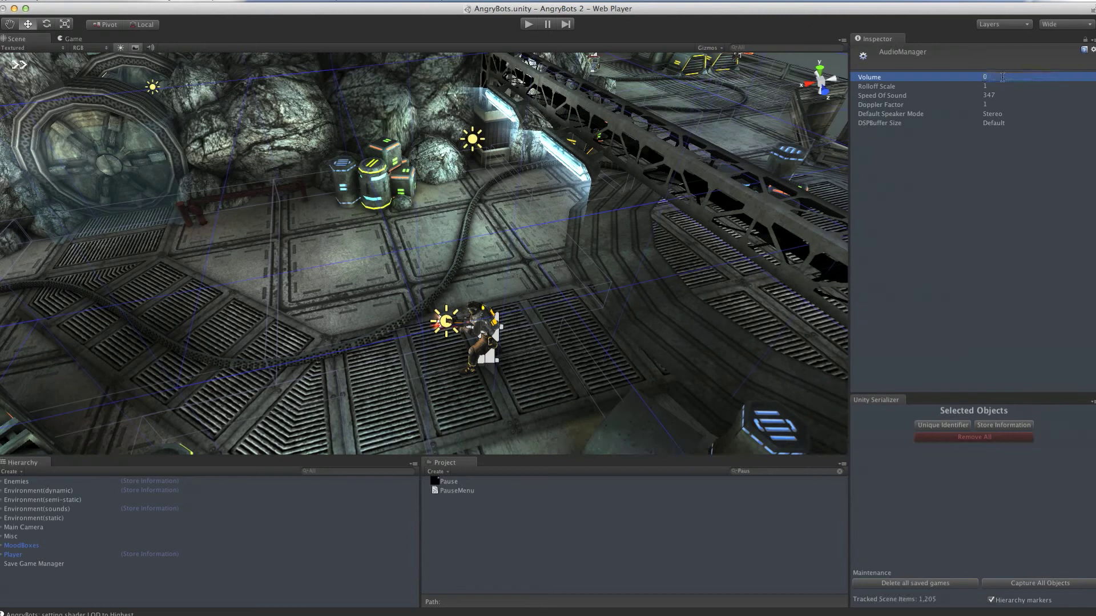
Step: Start the scene in play mode, walk the player to the first enemy spider bot, and pause the game
{"action": "left_click", "coordinate": [531, 26]}
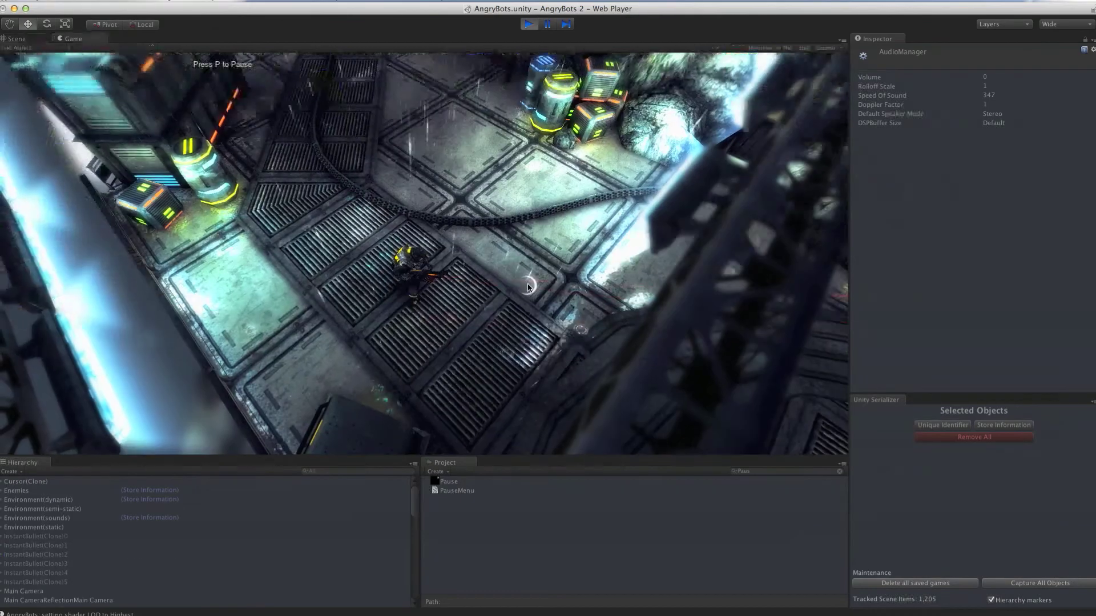
{"action": "key", "text": "w"}
{"action": "key", "text": "a"}
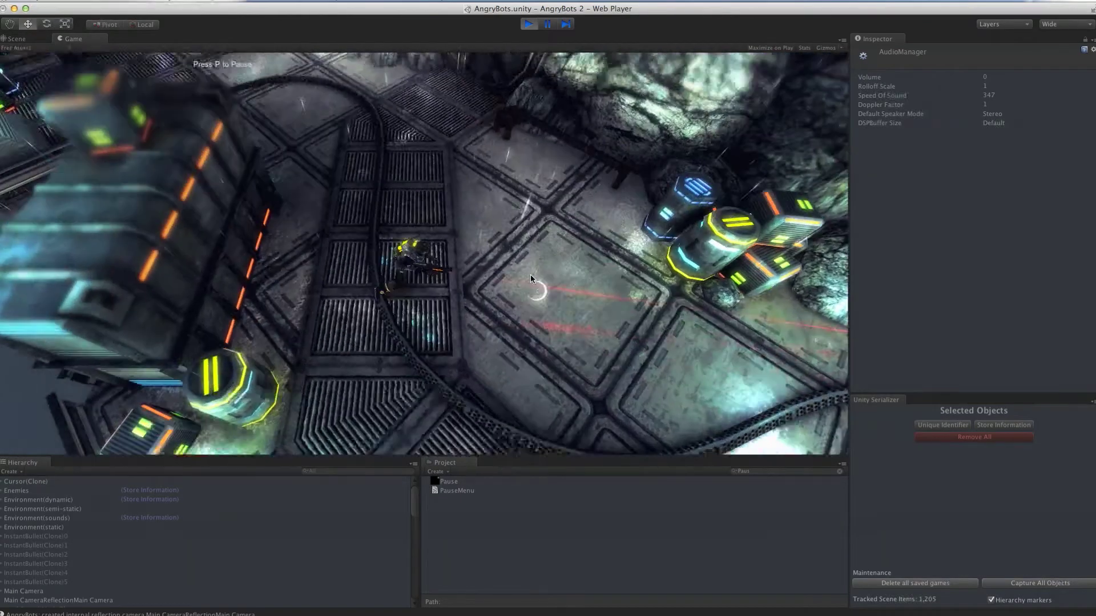
{"action": "key", "text": "a"}
{"action": "key", "text": "w"}
{"action": "key", "text": "a"}
{"action": "key", "text": "p"}
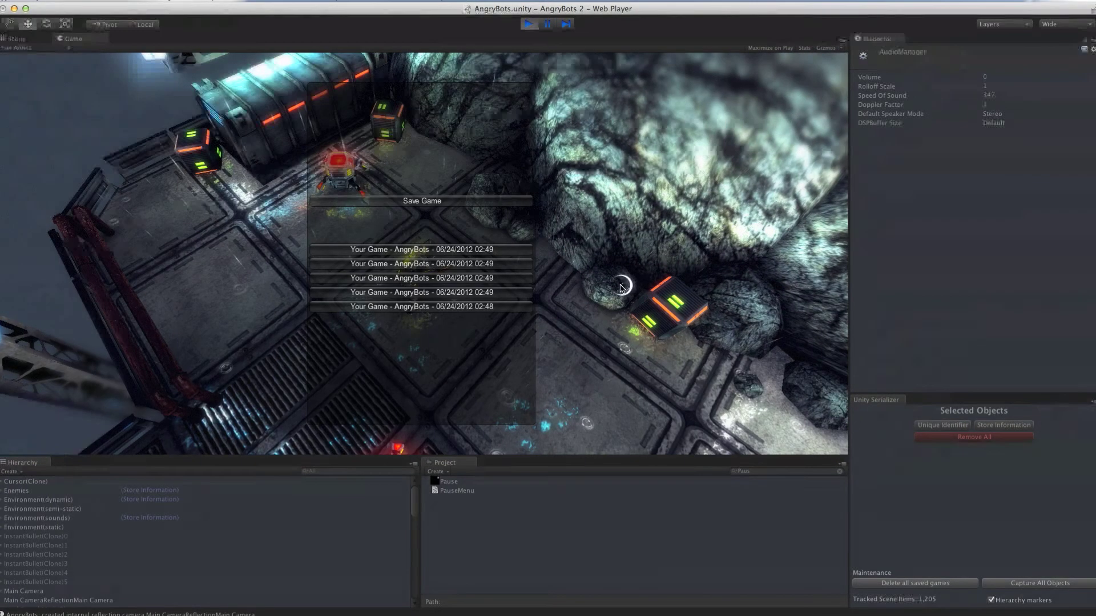
Step: Delete all saved games with the Unity Serializer maintenance option, then save a new game from the pause menu
{"action": "left_click", "coordinate": [935, 583]}
{"action": "left_click", "coordinate": [804, 245]}
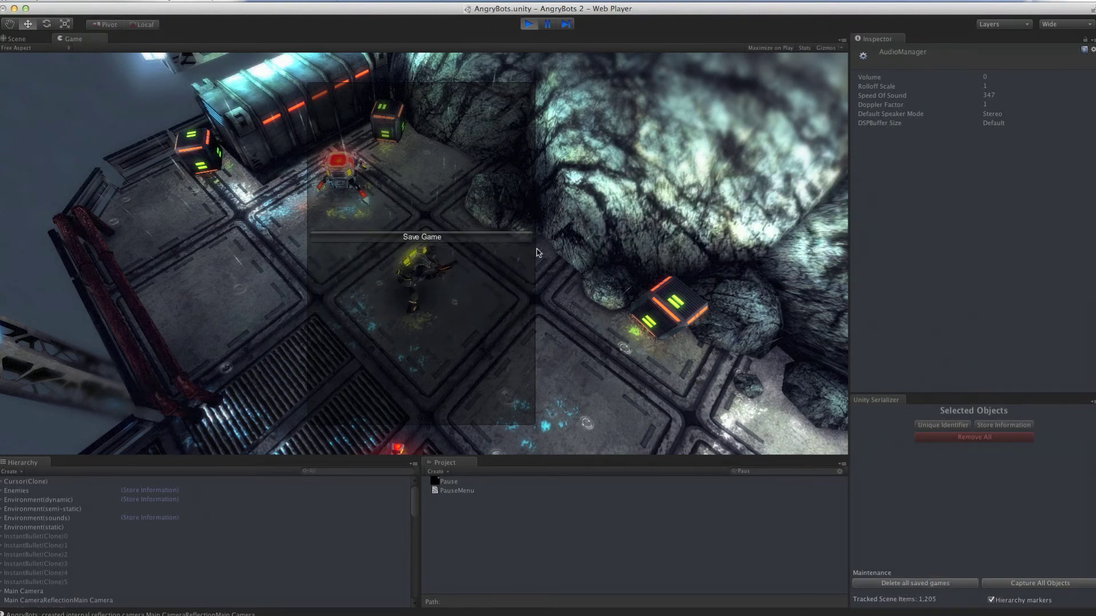
{"action": "left_click", "coordinate": [377, 243]}
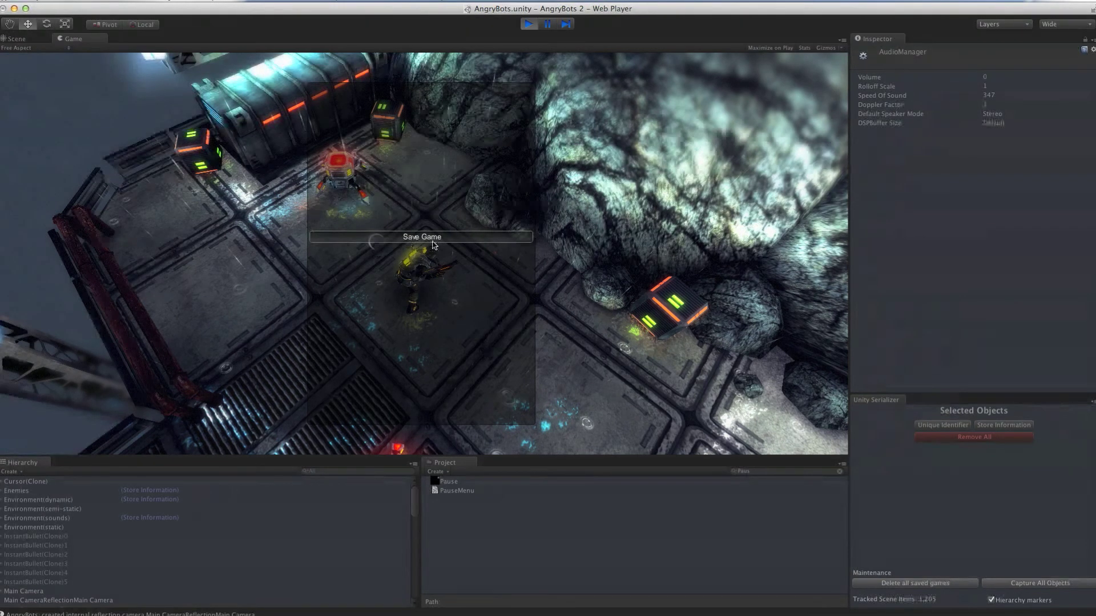
{"action": "left_click", "coordinate": [536, 292]}
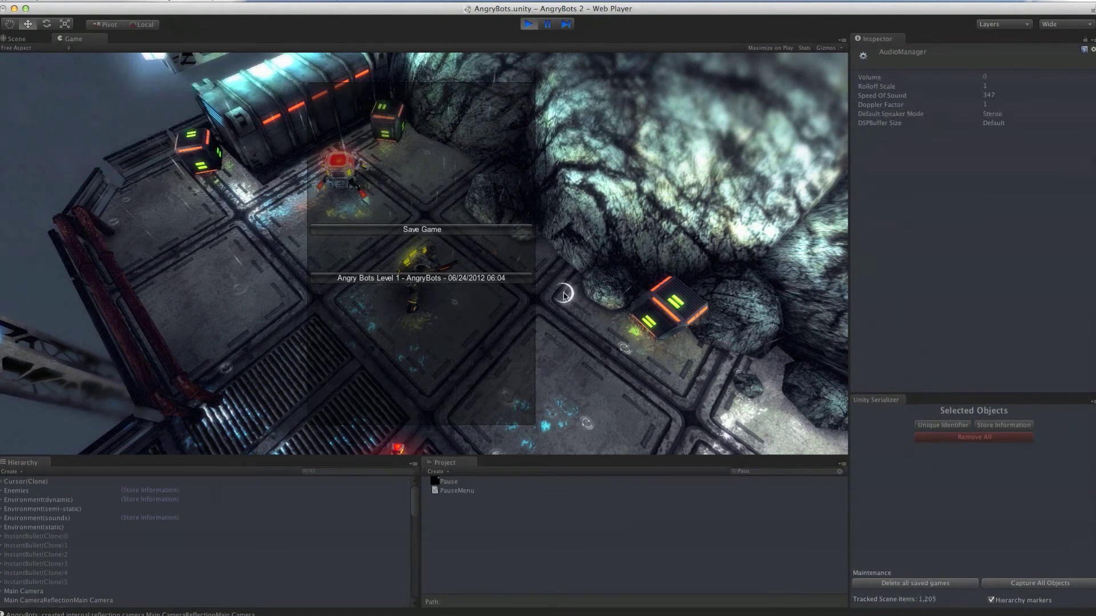
Step: Resume play, run to the round tunnel door, save a second game there, and leave the pause menu
{"action": "key", "text": "p"}
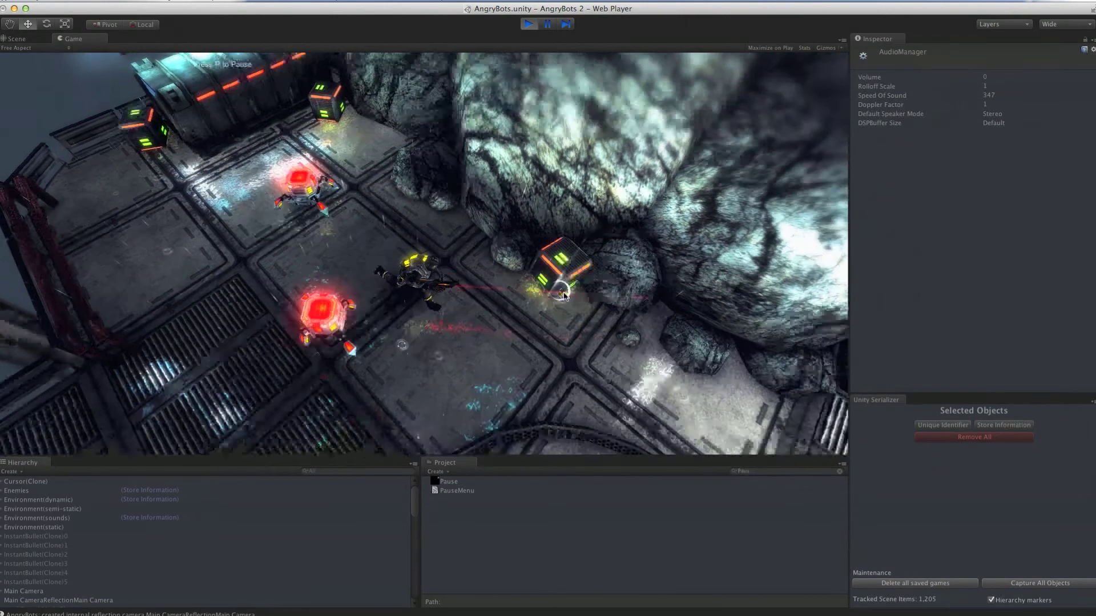
{"action": "key", "text": "d"}
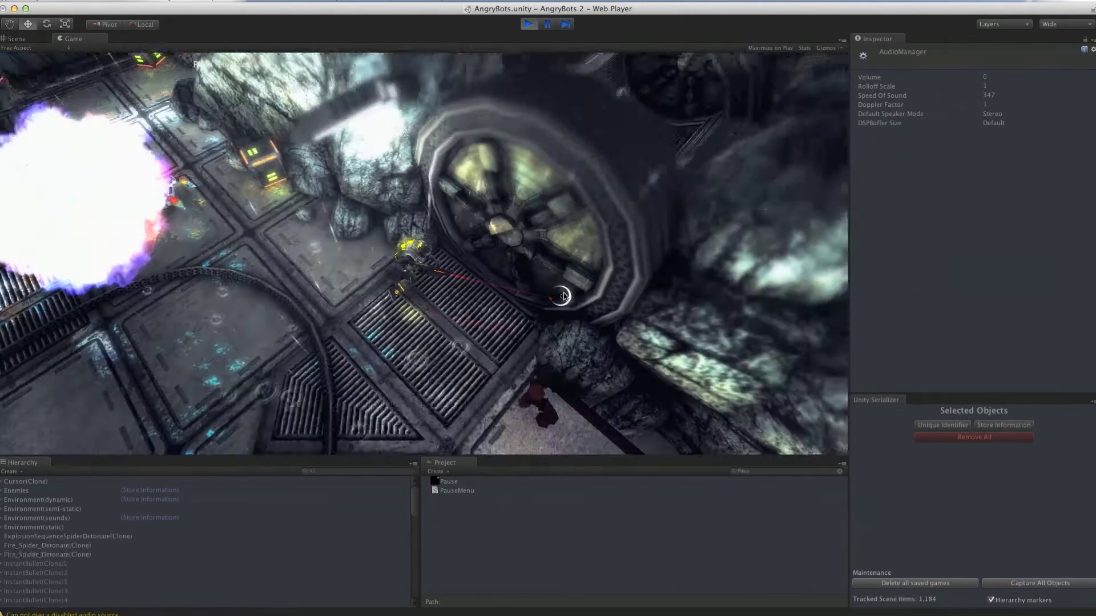
{"action": "key", "text": "p"}
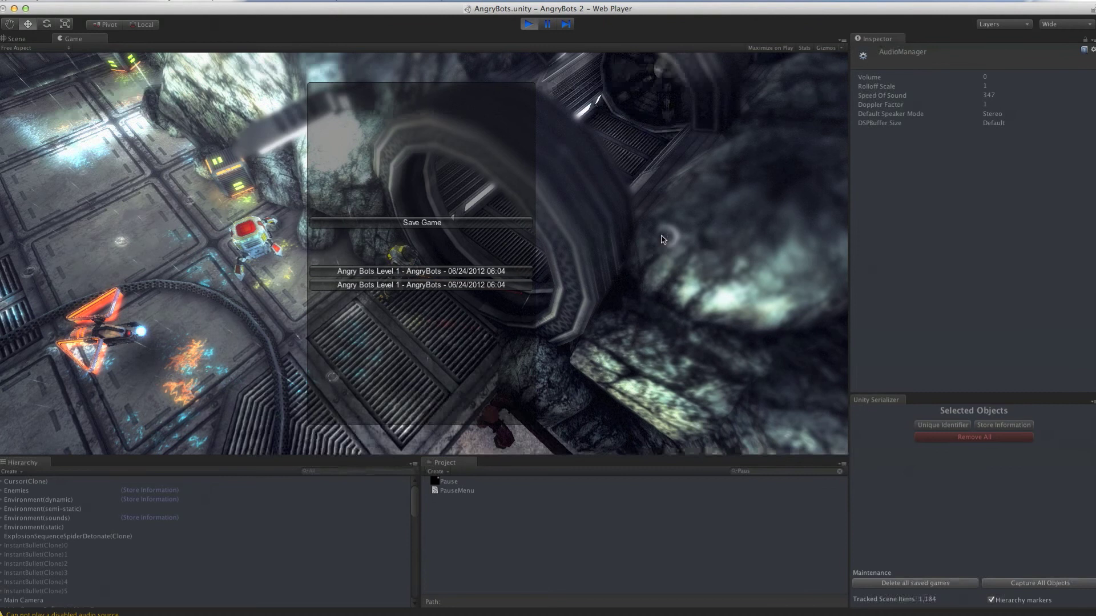
{"action": "key", "text": "Escape"}
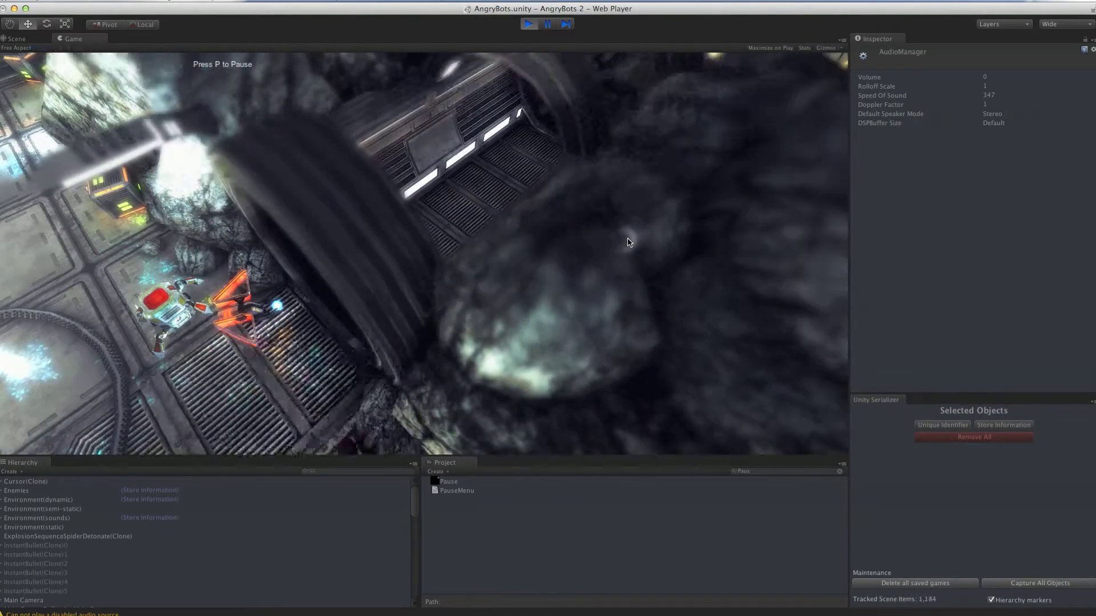
Step: Lead the player through the tunnel into the hall with the rows of seats and save a third game
{"action": "key", "text": "w"}
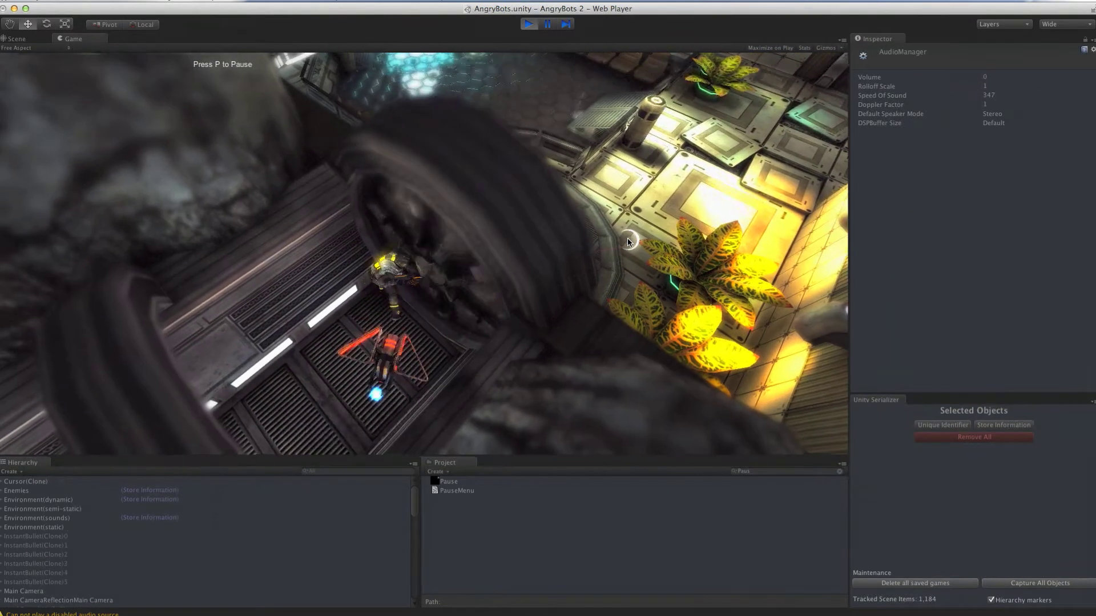
{"action": "key", "text": "d"}
{"action": "key", "text": "w"}
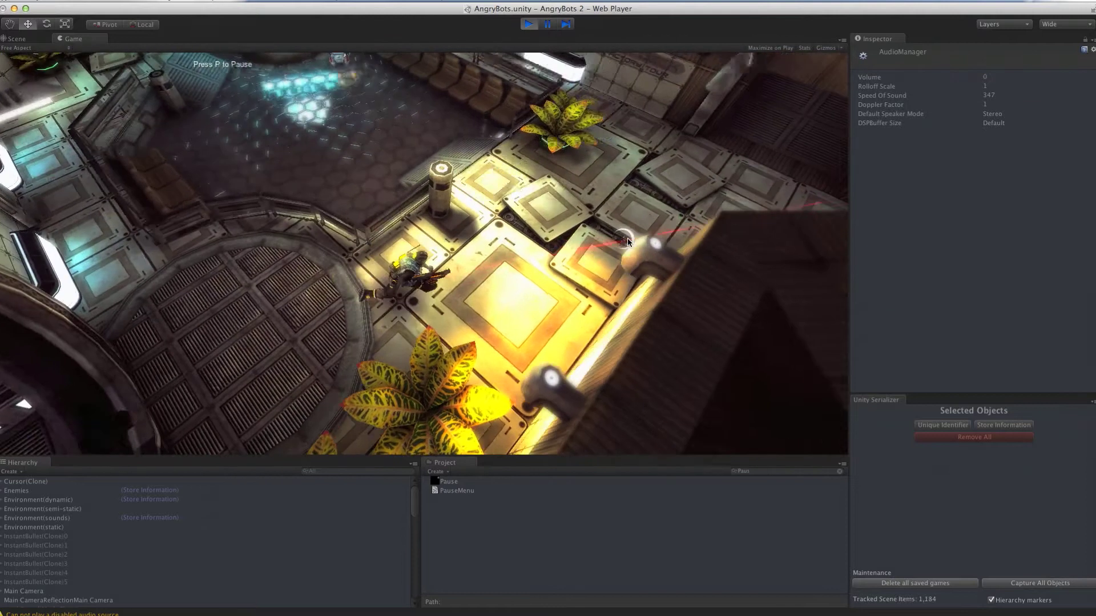
{"action": "key", "text": "a"}
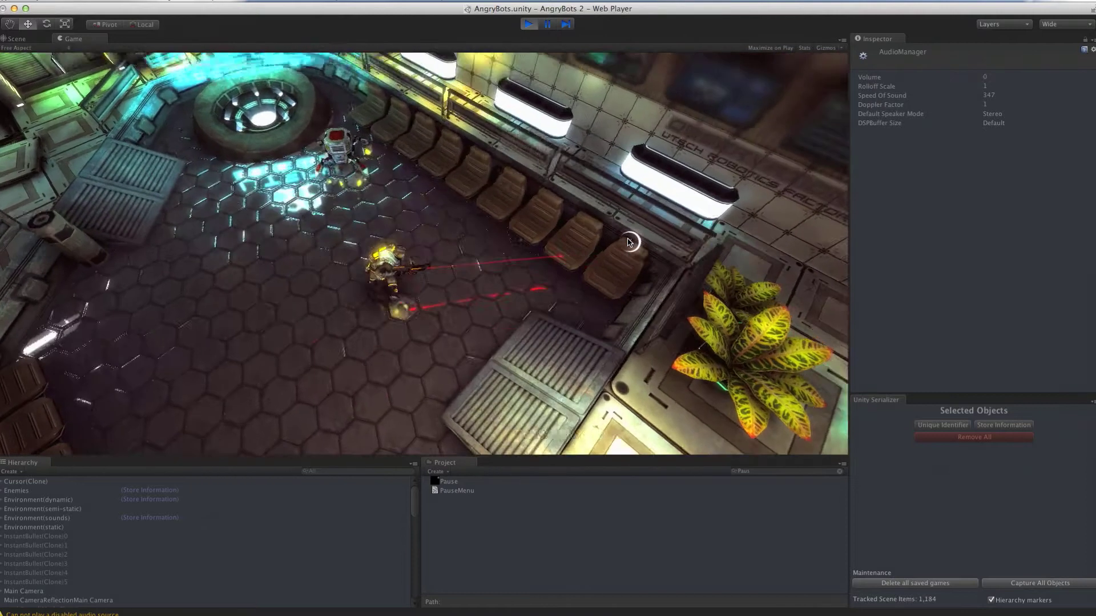
{"action": "key", "text": "p"}
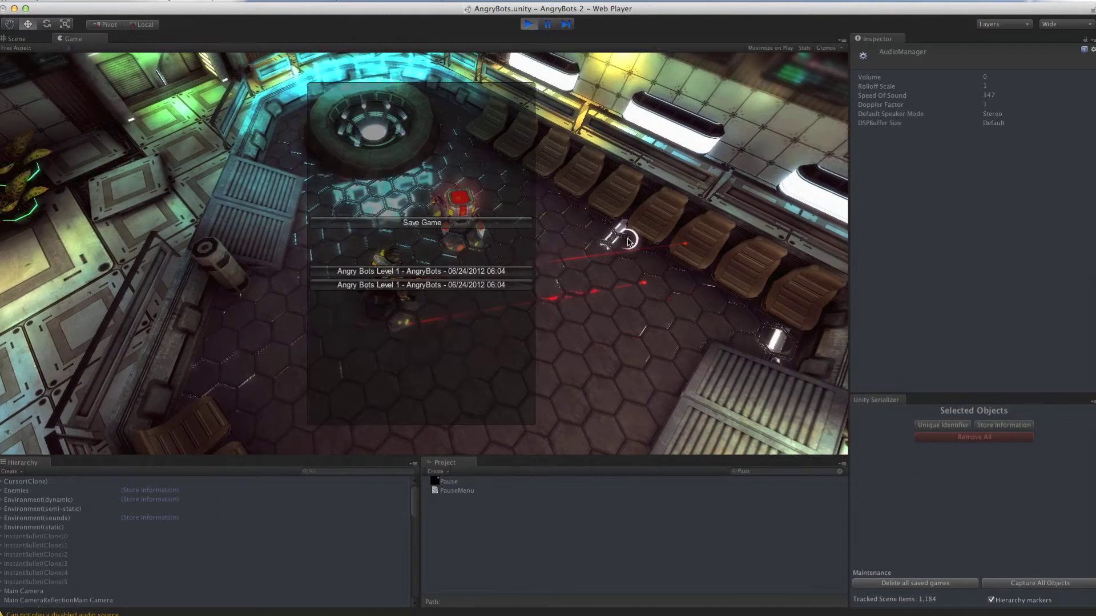
{"action": "left_click", "coordinate": [463, 224]}
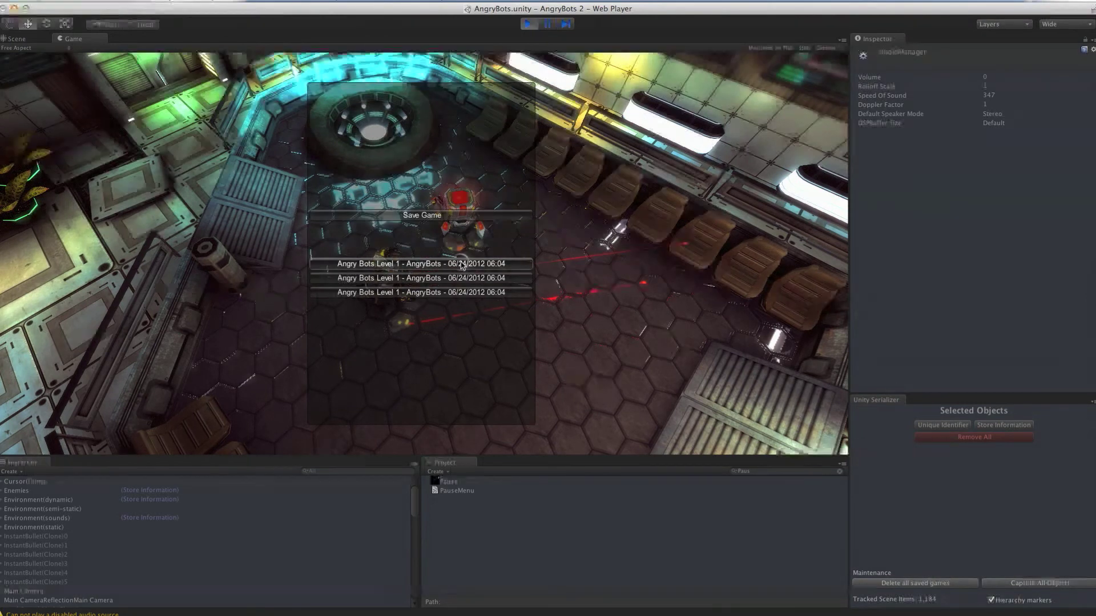
Step: Resume play and run the player out of the seating hall, back through the tunnel to the outdoor platform
{"action": "key", "text": "p"}
{"action": "key", "text": "d"}
{"action": "key", "text": "s"}
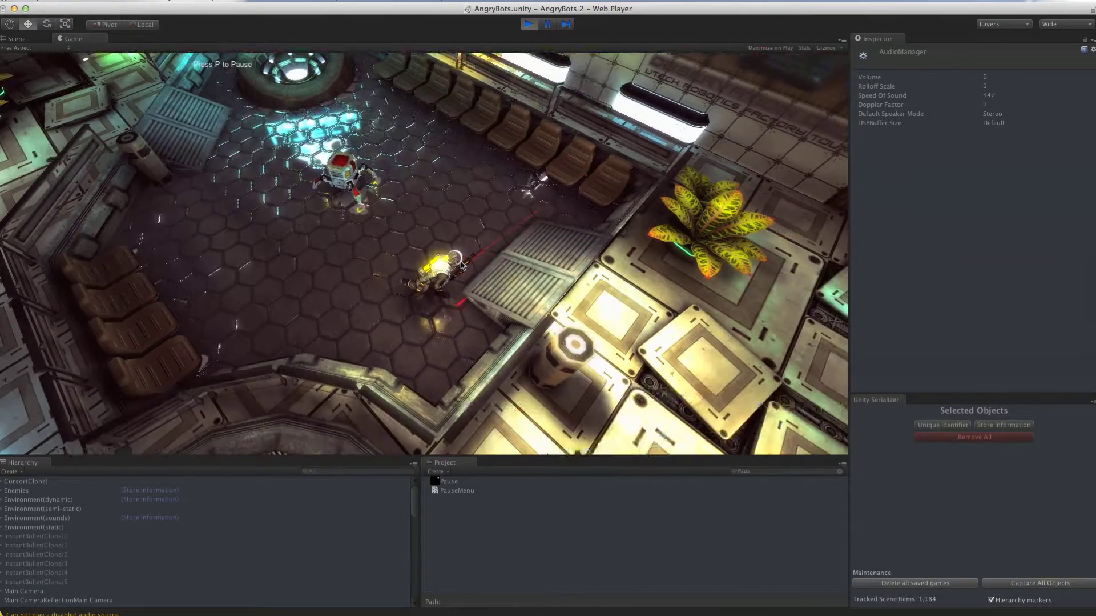
{"action": "key", "text": "s"}
{"action": "key", "text": "s"}
{"action": "key", "text": "a"}
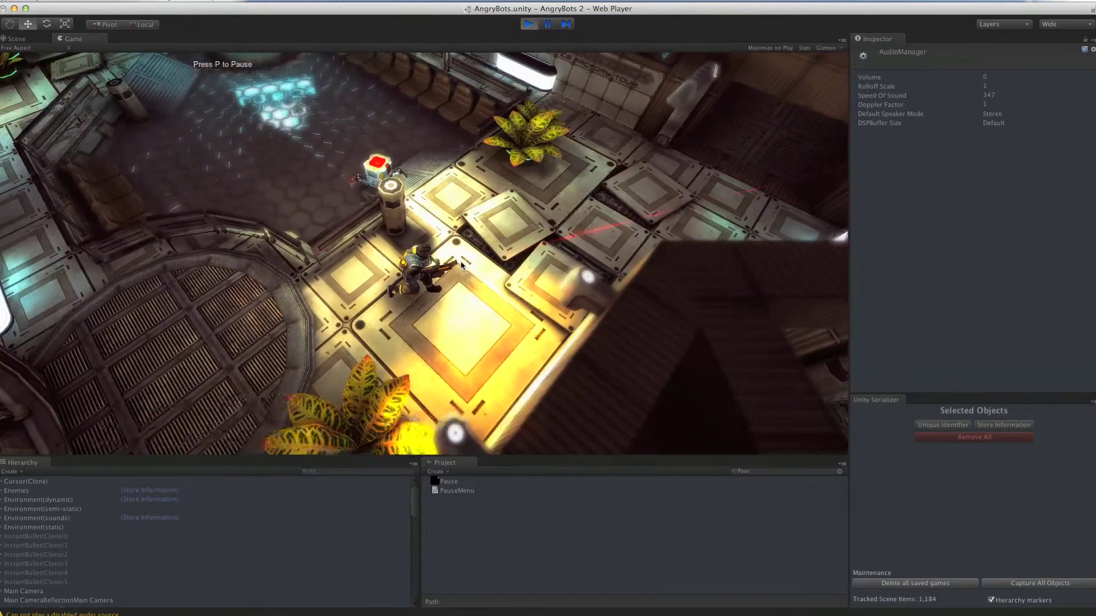
{"action": "key", "text": "s"}
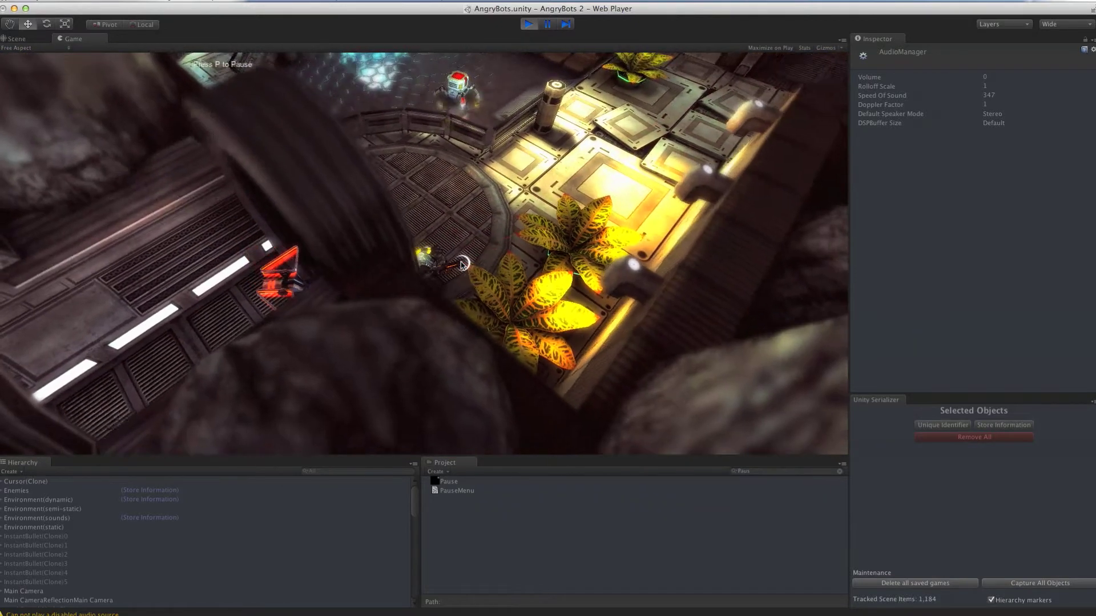
{"action": "key", "text": "a"}
{"action": "key", "text": "a"}
{"action": "key", "text": "s"}
{"action": "key", "text": "a"}
{"action": "key", "text": "s"}
{"action": "key", "text": "a"}
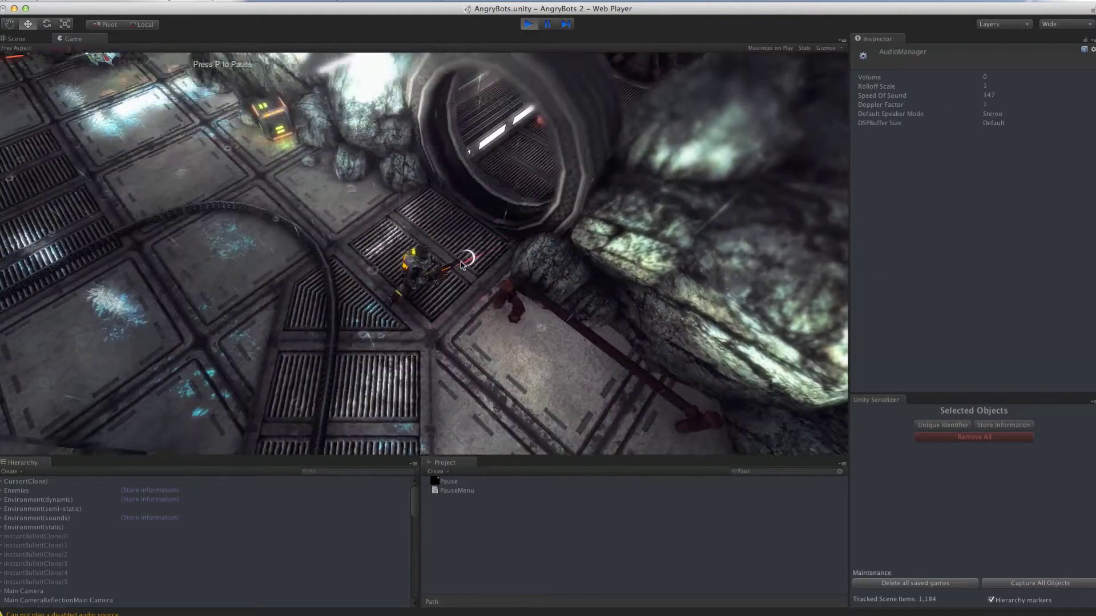
Step: Shoot the flying buzzer robot chasing the player outside the tunnel while backing away from it
{"action": "key", "text": "w"}
{"action": "left_click", "coordinate": [461, 264]}
{"action": "key", "text": "s"}
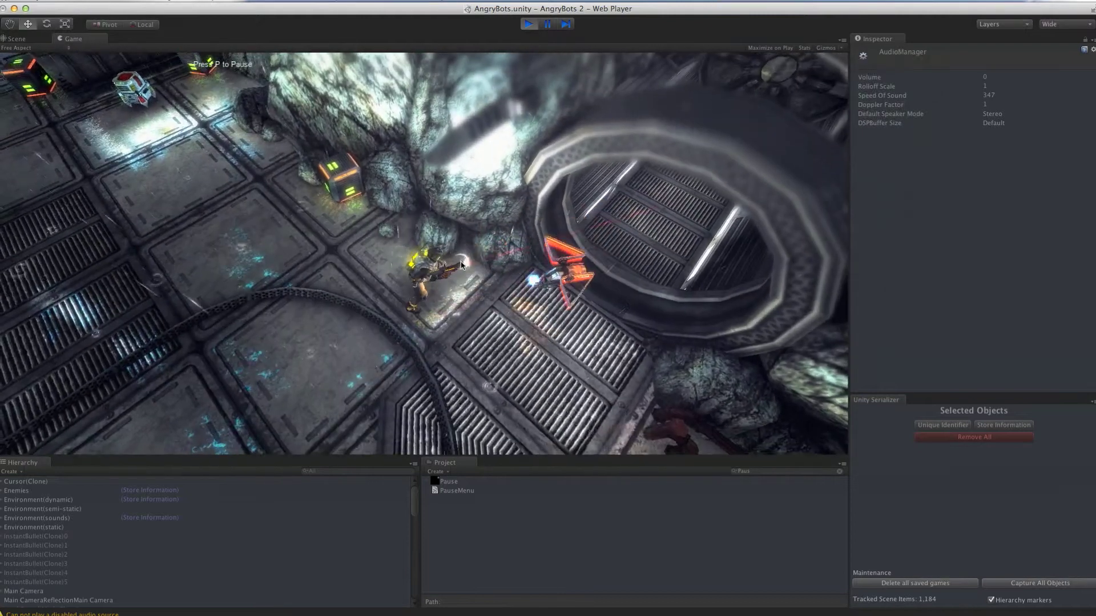
{"action": "key", "text": "a"}
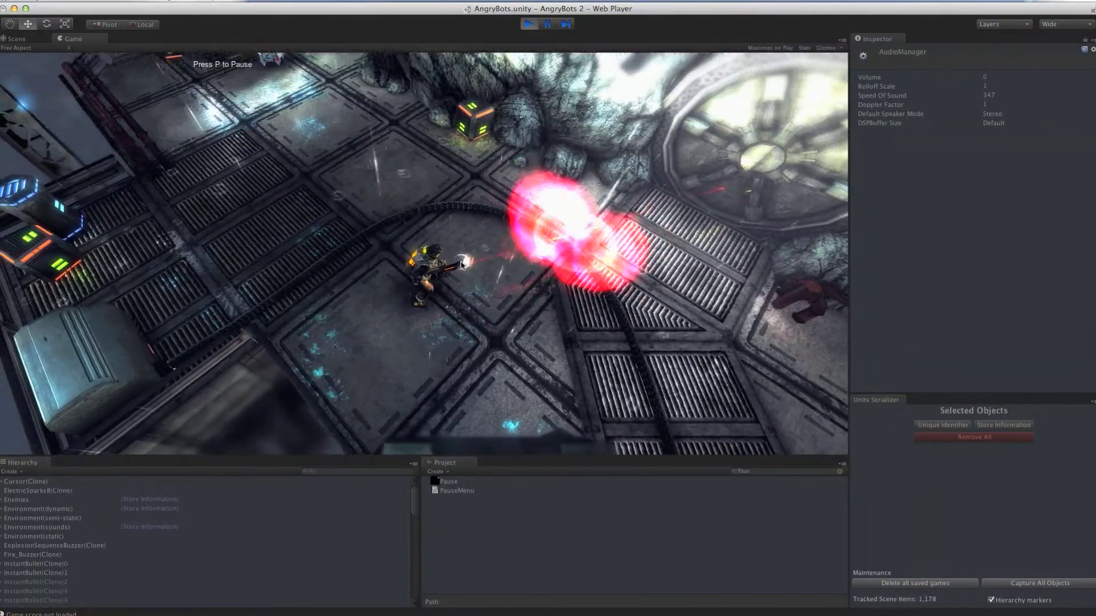
Step: Run the player past the crates to the far side of the platform and save a fourth game
{"action": "key", "text": "d"}
{"action": "key", "text": "s"}
{"action": "key", "text": "d"}
{"action": "key", "text": "s"}
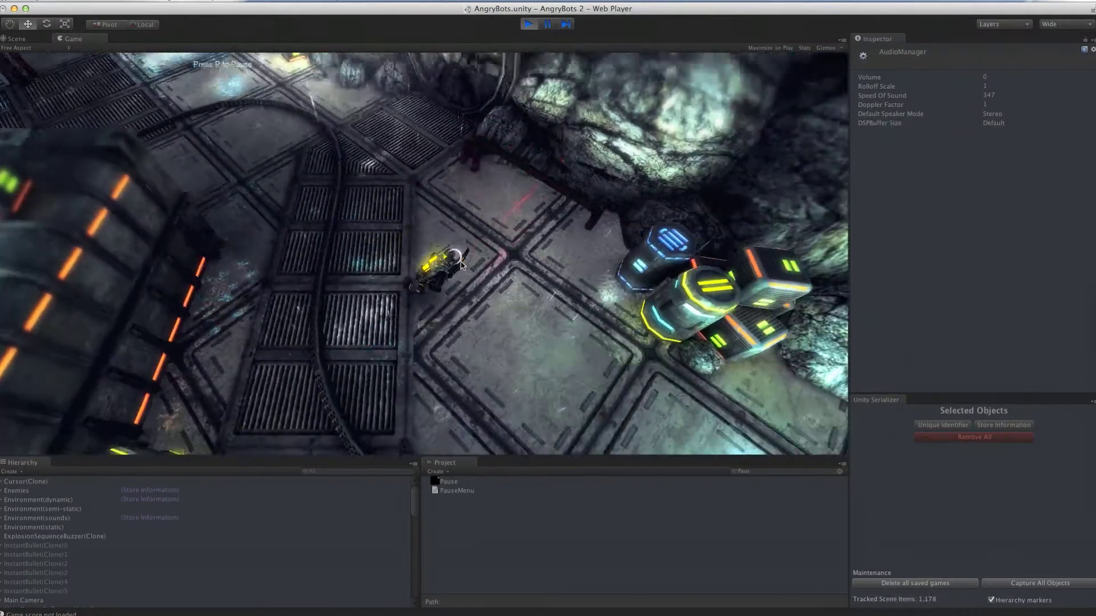
{"action": "key", "text": "d"}
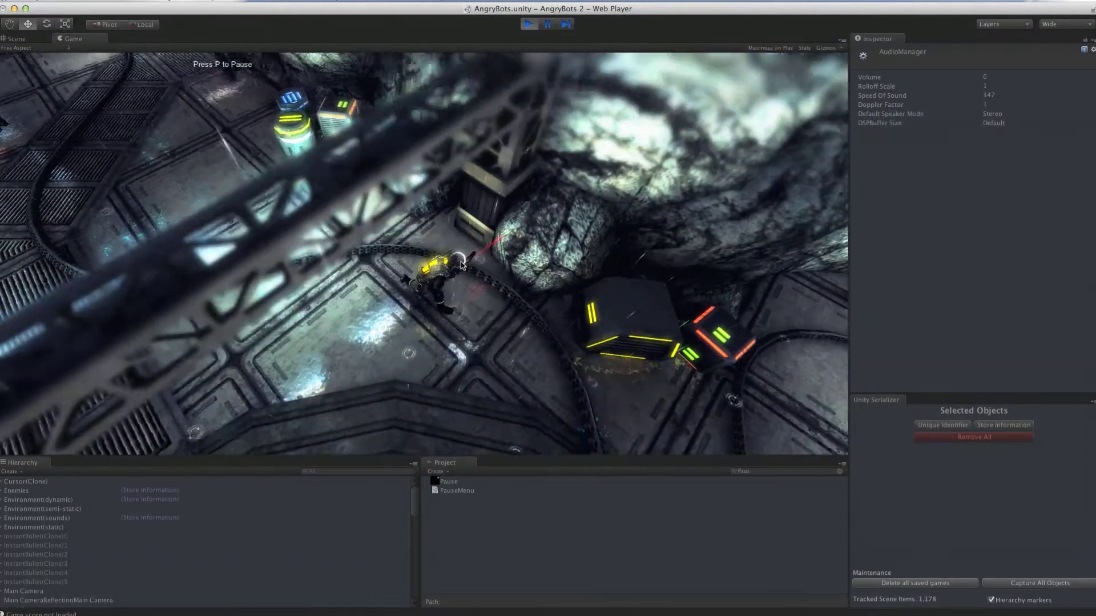
{"action": "key", "text": "s"}
{"action": "key", "text": "d"}
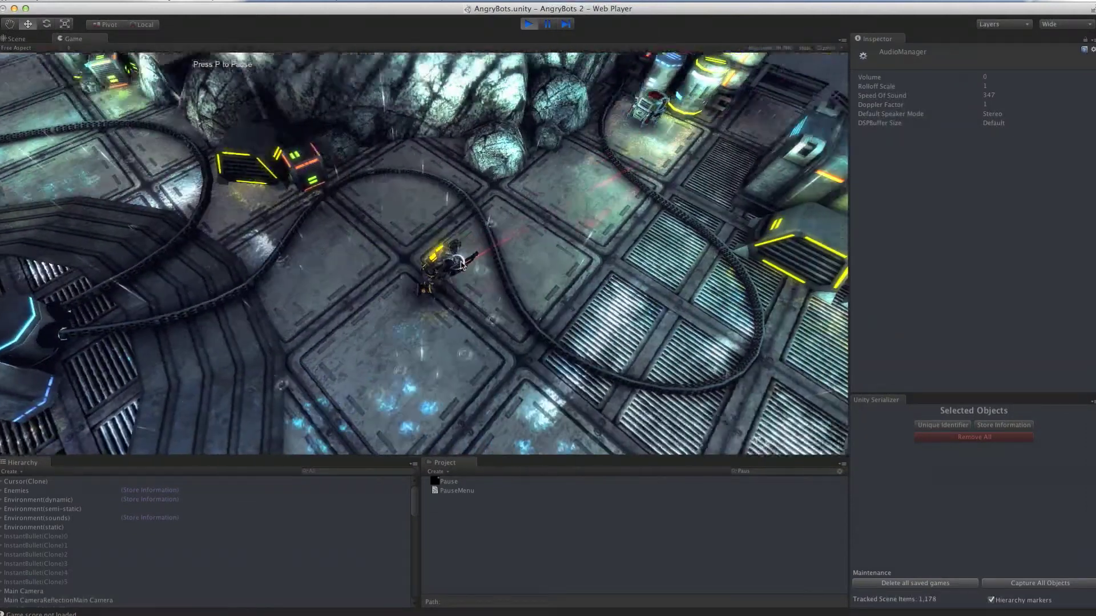
{"action": "key", "text": "w"}
{"action": "key", "text": "p"}
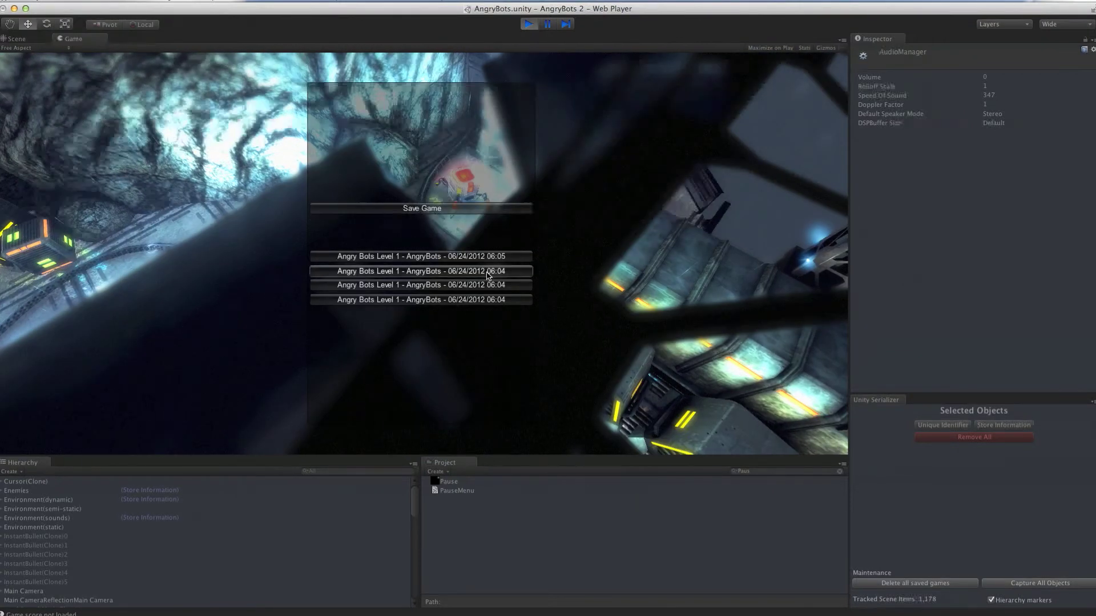
Step: Load the oldest saved game and move the player toward the glowing barrels to test the restored state
{"action": "left_click", "coordinate": [483, 301]}
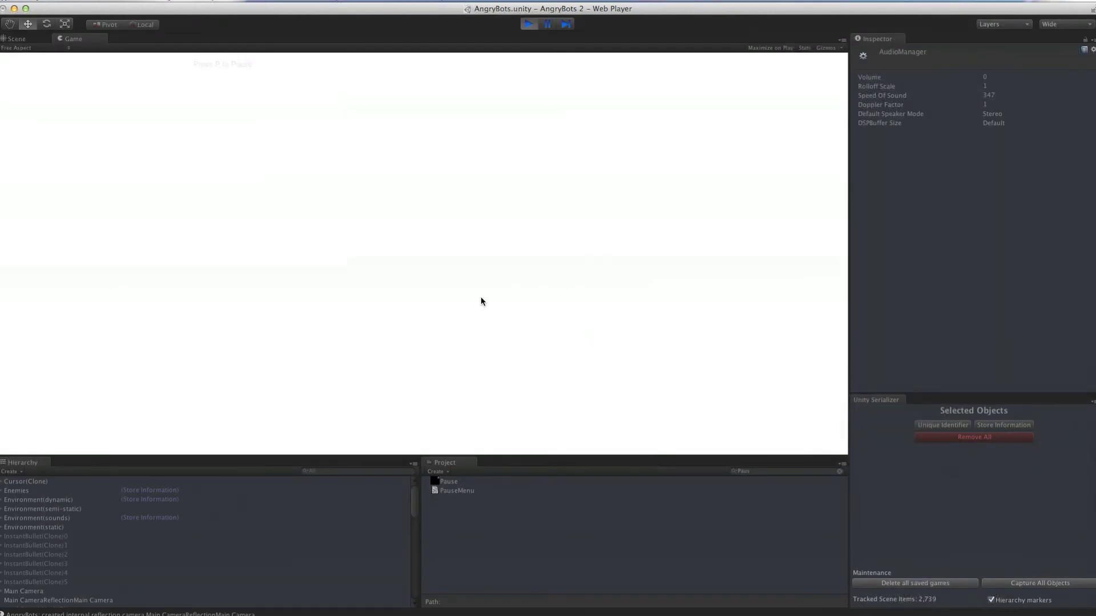
{"action": "key", "text": "s"}
{"action": "key", "text": "d"}
{"action": "key", "text": "s"}
{"action": "key", "text": "d"}
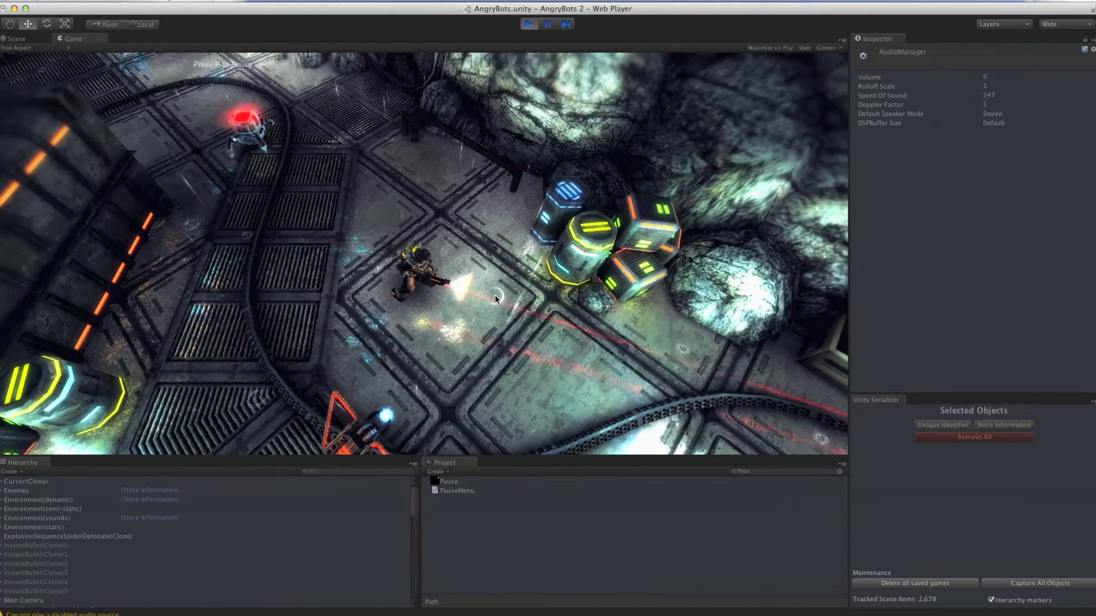
Step: Pause and load the save made in the seating hall, then run the player back toward the tunnel
{"action": "key", "text": "p"}
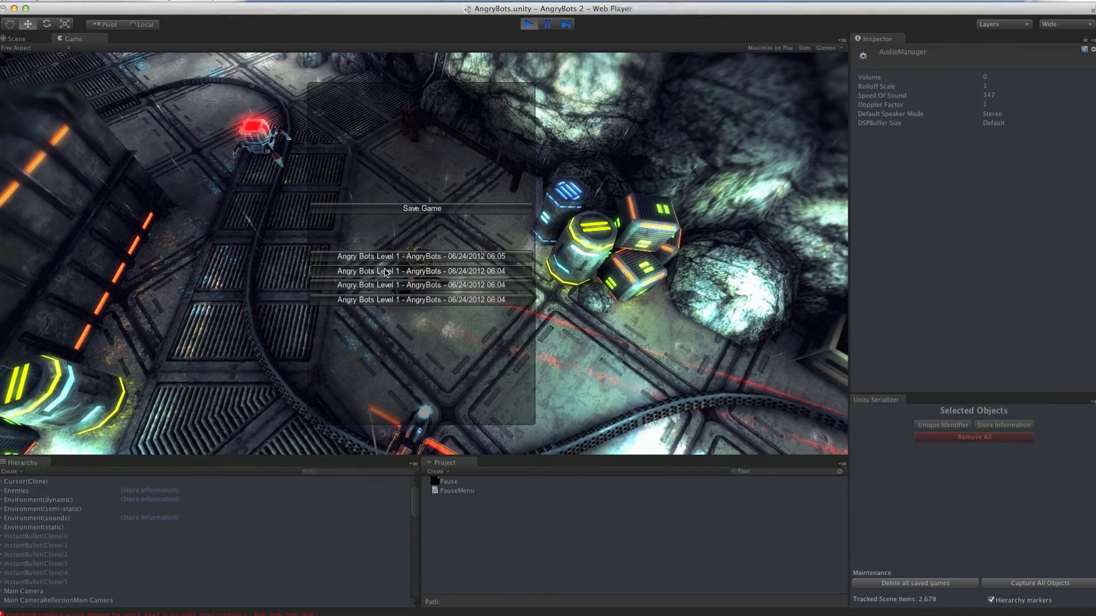
{"action": "left_click", "coordinate": [524, 303]}
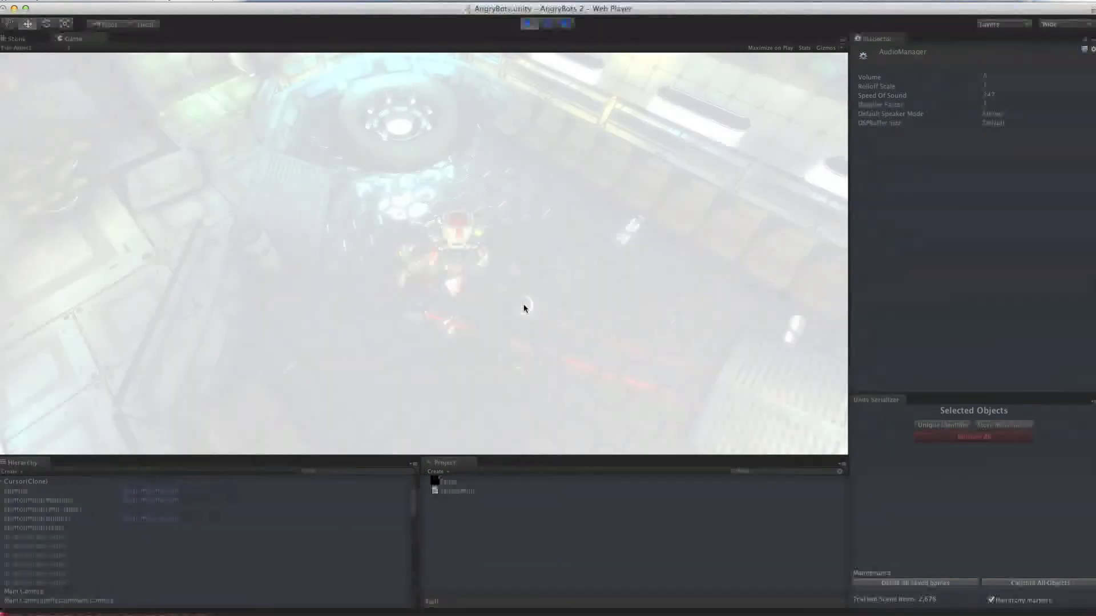
{"action": "key", "text": "d"}
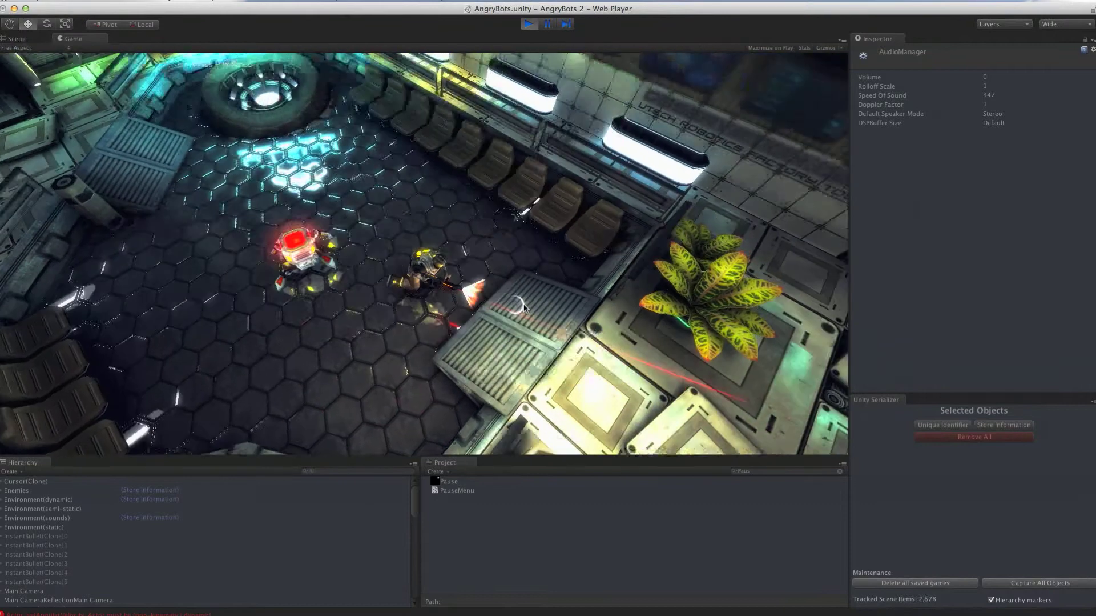
{"action": "key", "text": "s"}
{"action": "key", "text": "a"}
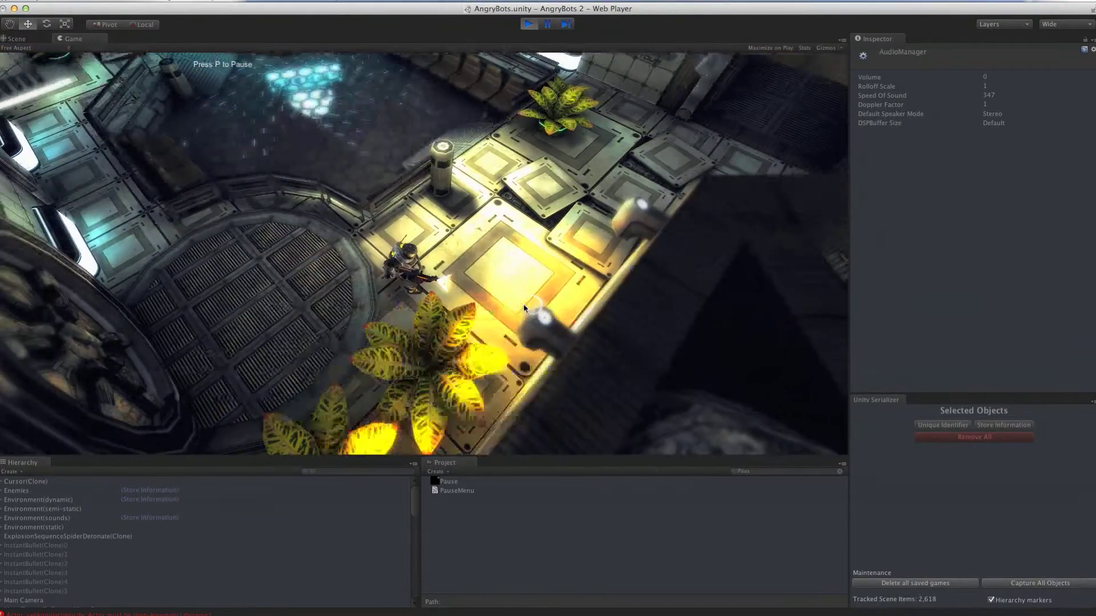
{"action": "key", "text": "s"}
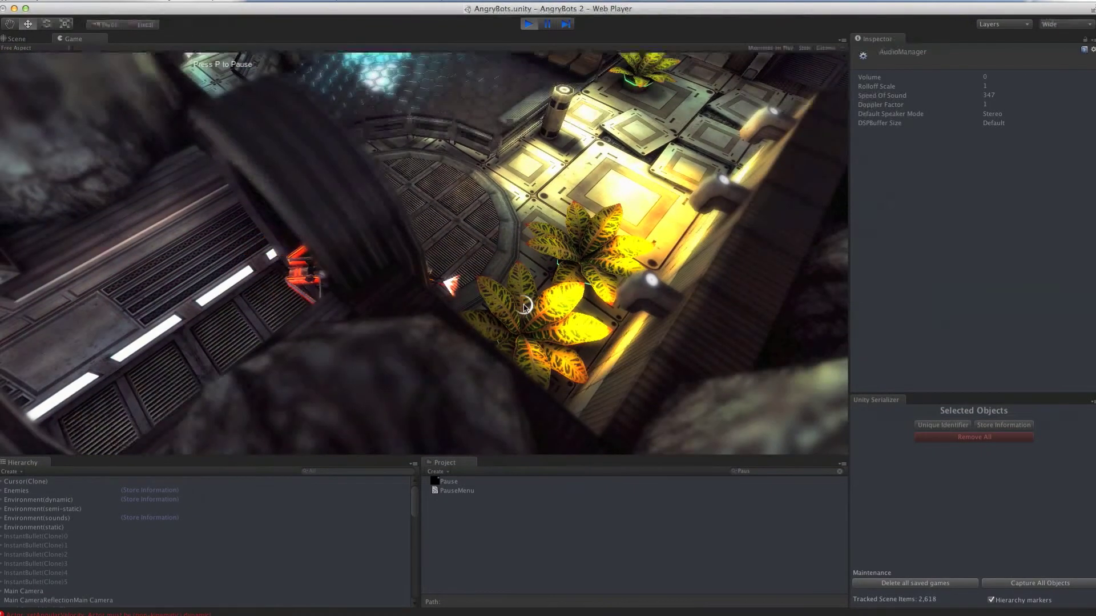
Step: Pause, load the save dated 06/24/2012 06:05, and shoot the nearby spider bot
{"action": "key", "text": "p"}
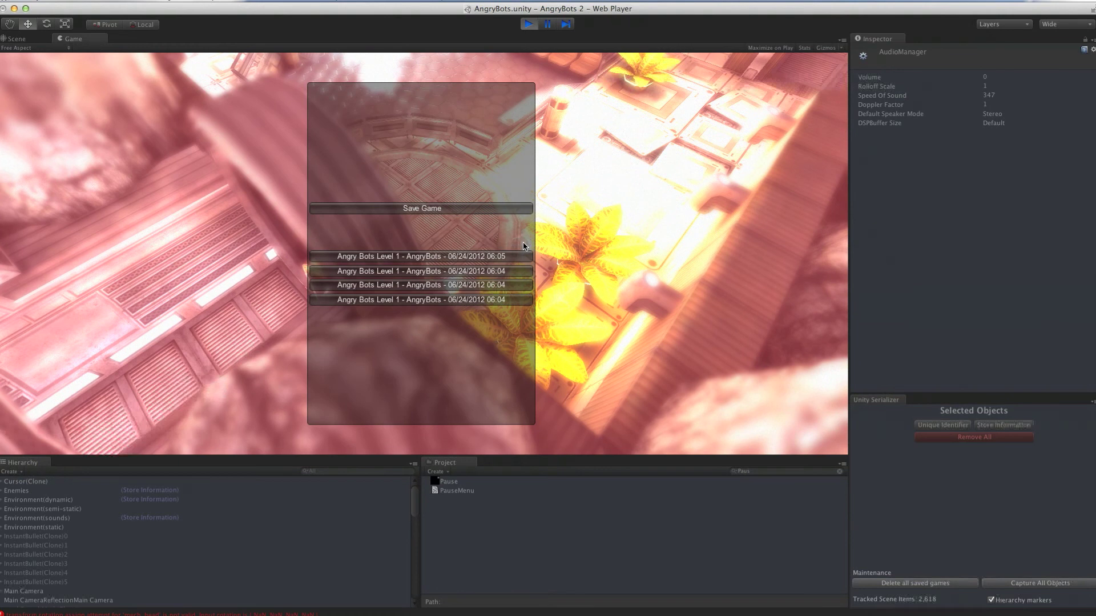
{"action": "left_click", "coordinate": [522, 256]}
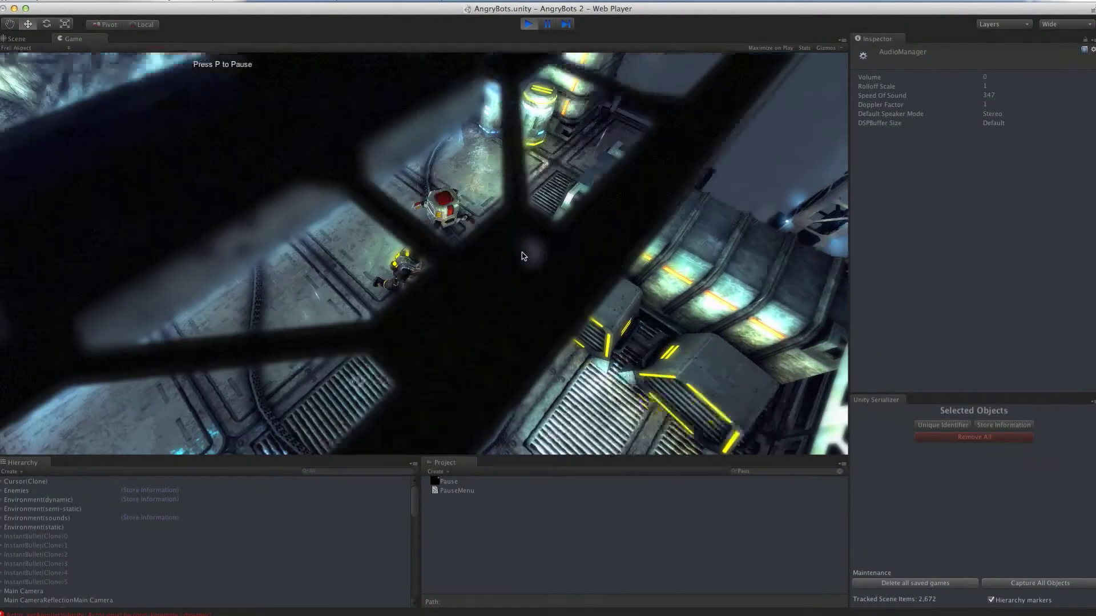
{"action": "key", "text": "a"}
{"action": "left_click", "coordinate": [524, 255]}
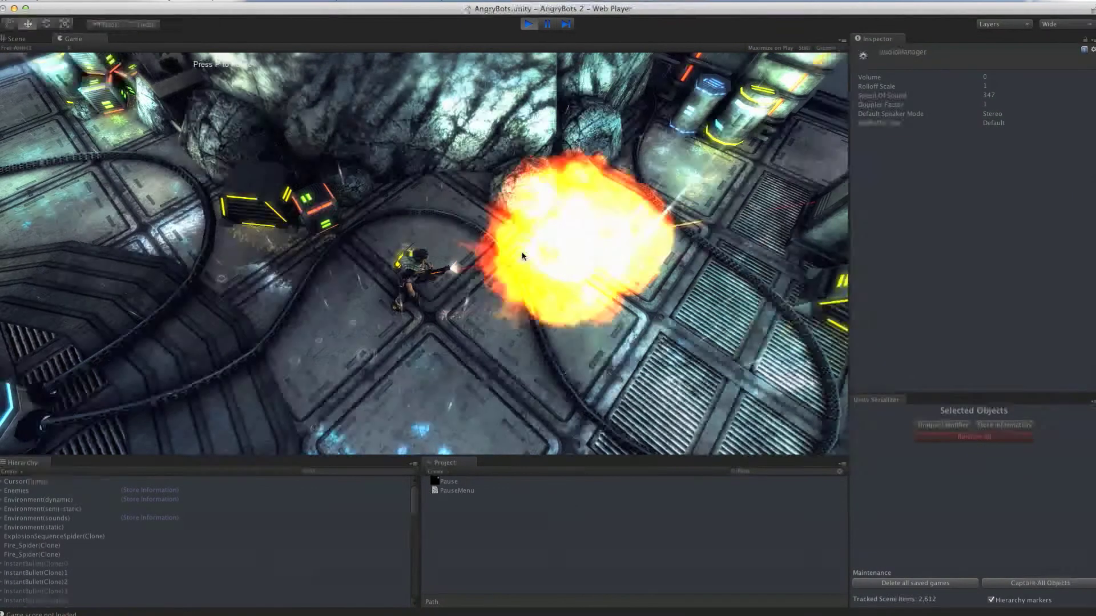